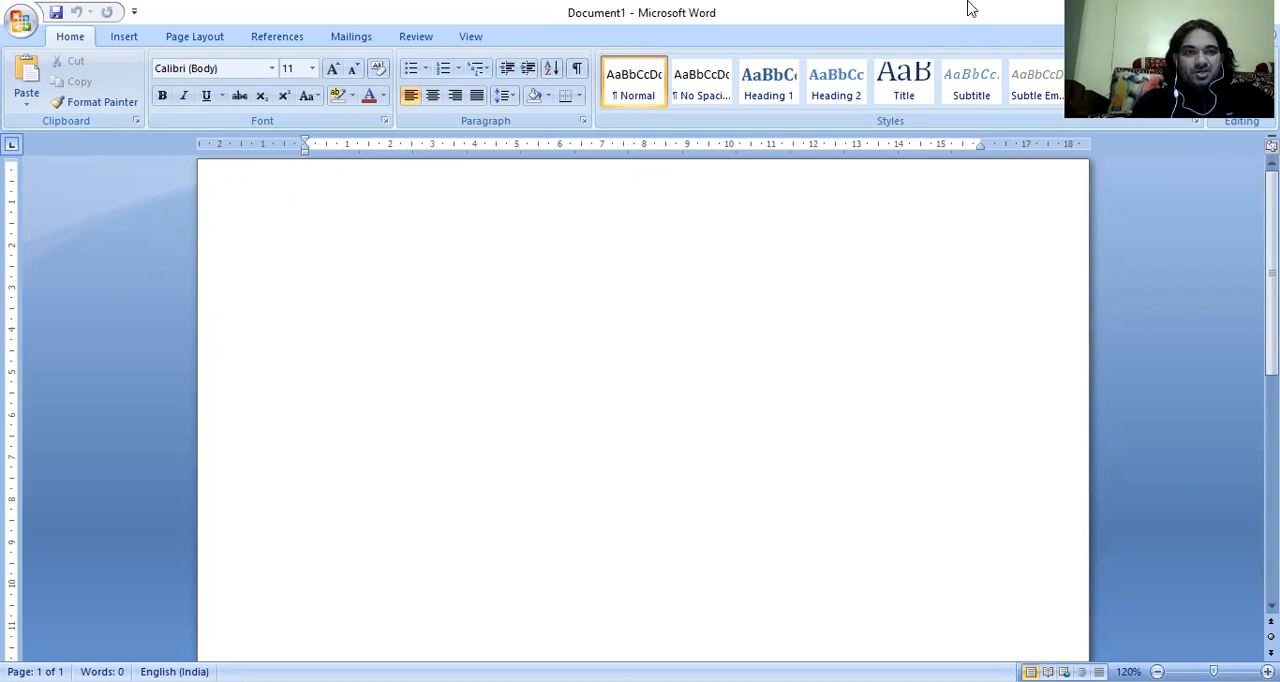
Start a new WordArt in the dark green style with a pale offset shadow, third row and third column of the gallery.
left_click(124, 38)
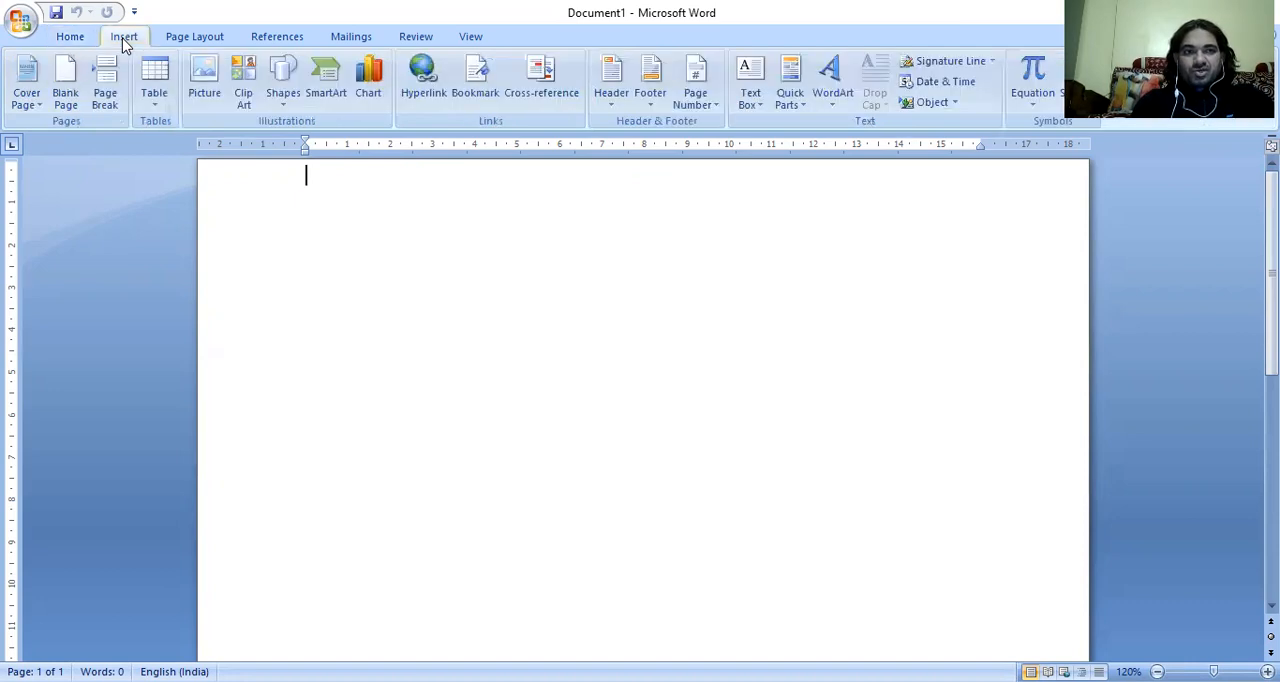
left_click(830, 97)
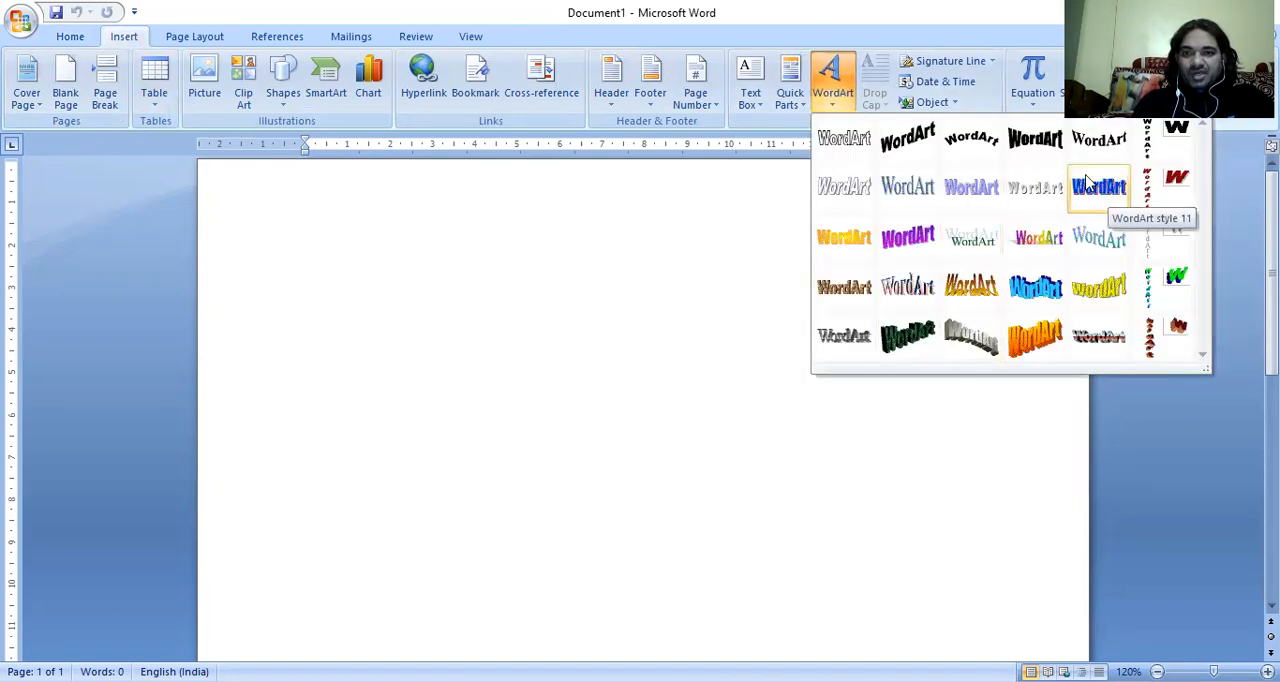
left_click(995, 240)
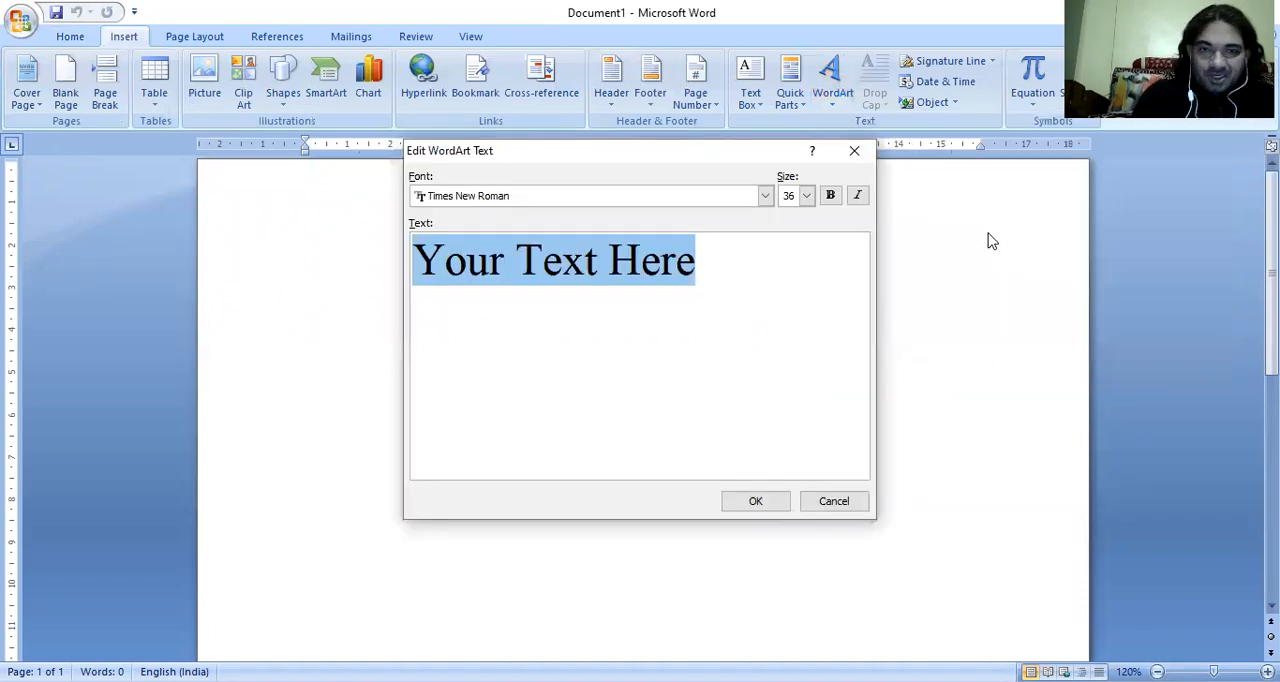
Replace the WordArt placeholder text with "ST. GEORGE HIGH SCHOOL".
left_click(789, 281)
key("BackSpace")
key("BackSpace")
key("BackSpace")
key("BackSpace")
key("BackSpace")
key("BackSpace")
key("BackSpace")
key("BackSpace")
key("BackSpace")
key("BackSpace")
key("BackSpace")
key("BackSpace")
key("BackSpace")
key("BackSpace")
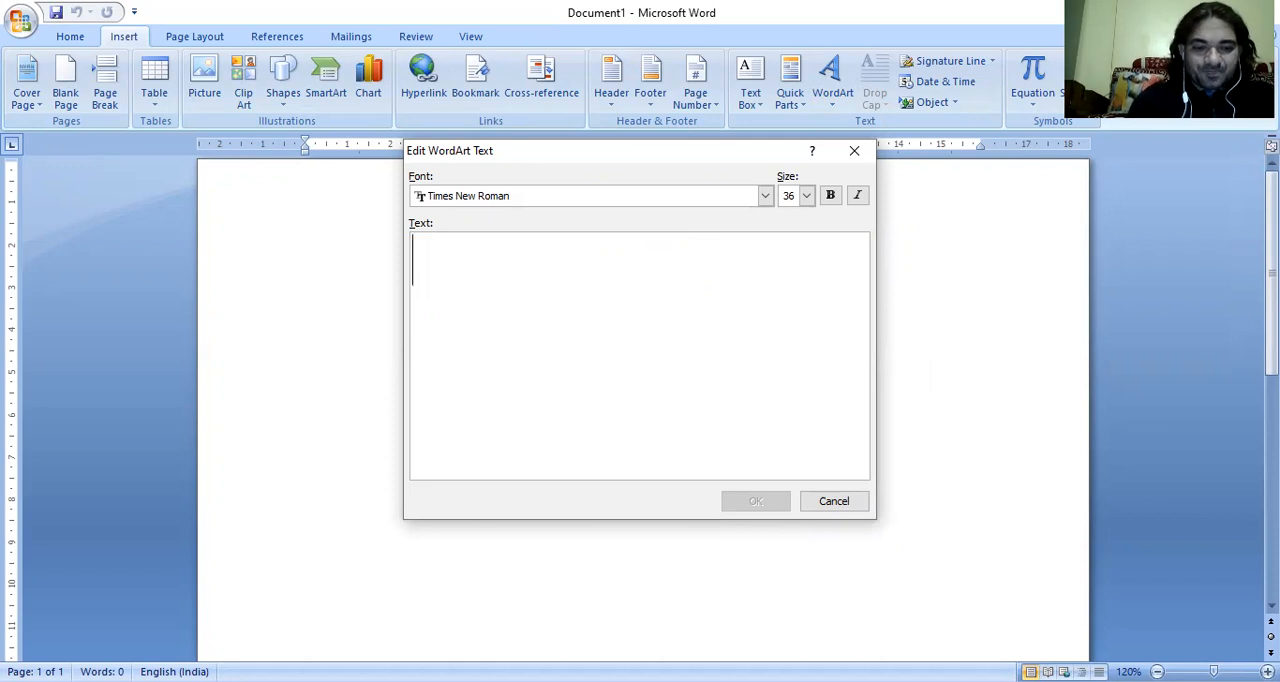
type("ST")
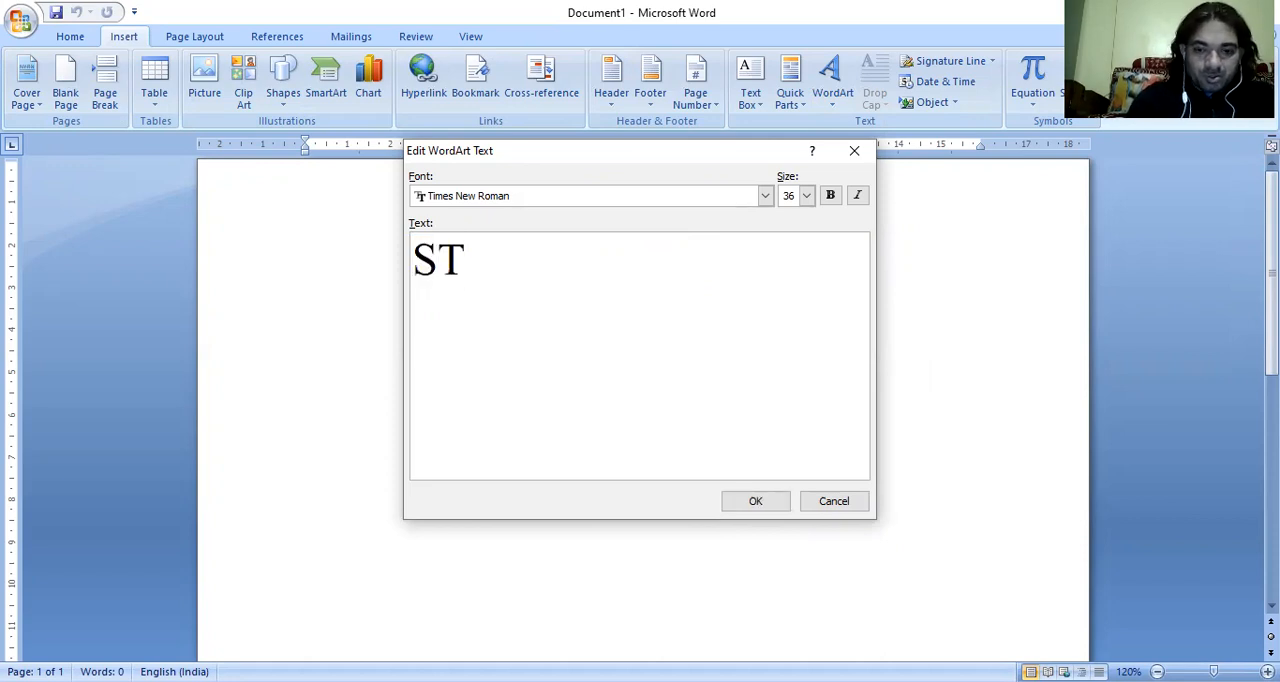
type(". GEORGE ")
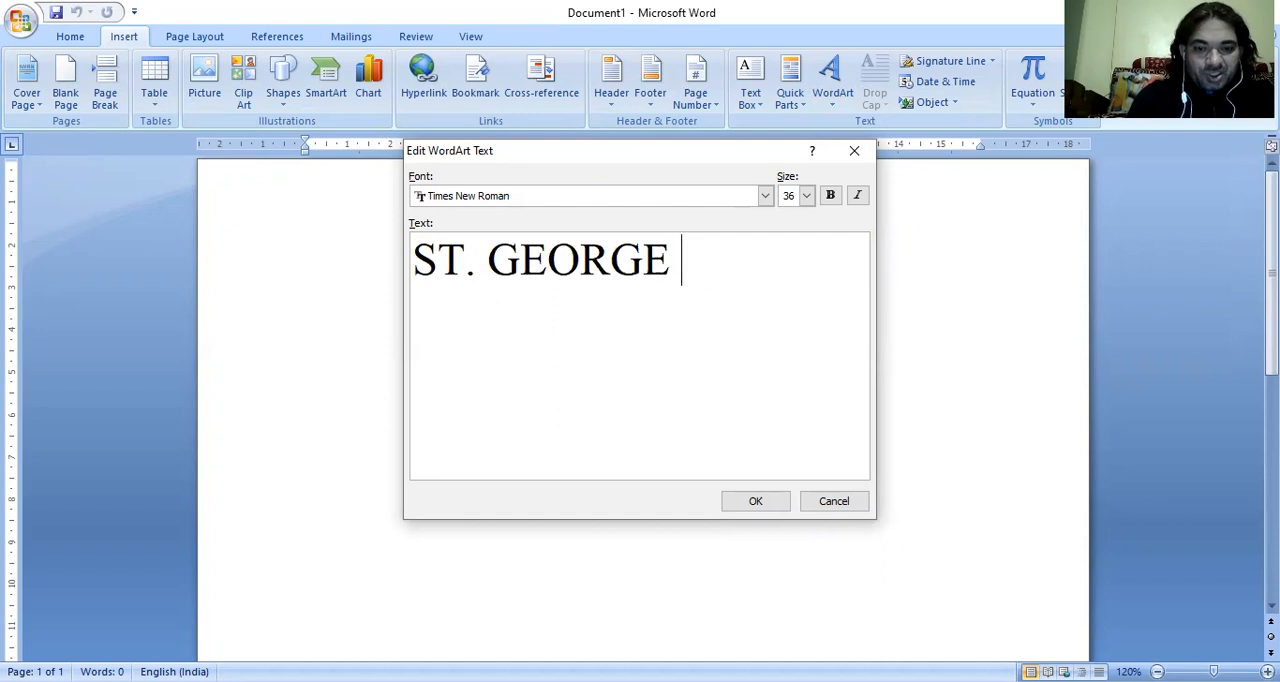
type("HIGGH")
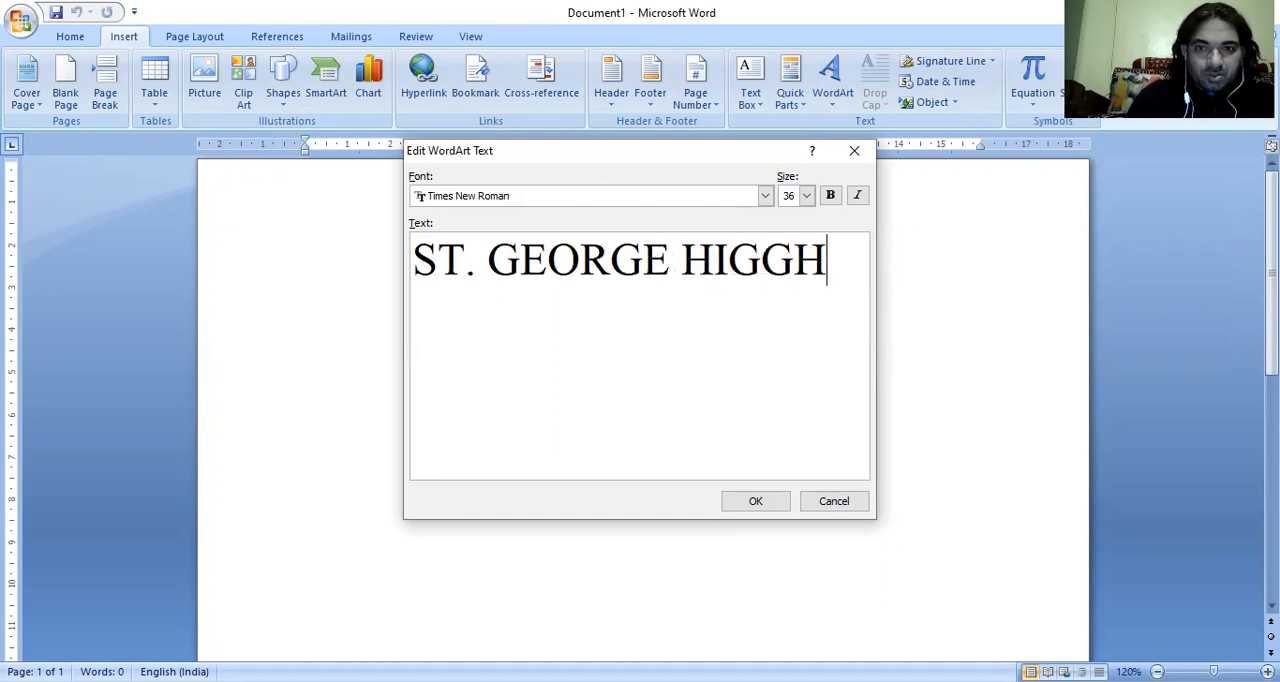
key("BackSpace")
key("BackSpace")
type("H SCH")
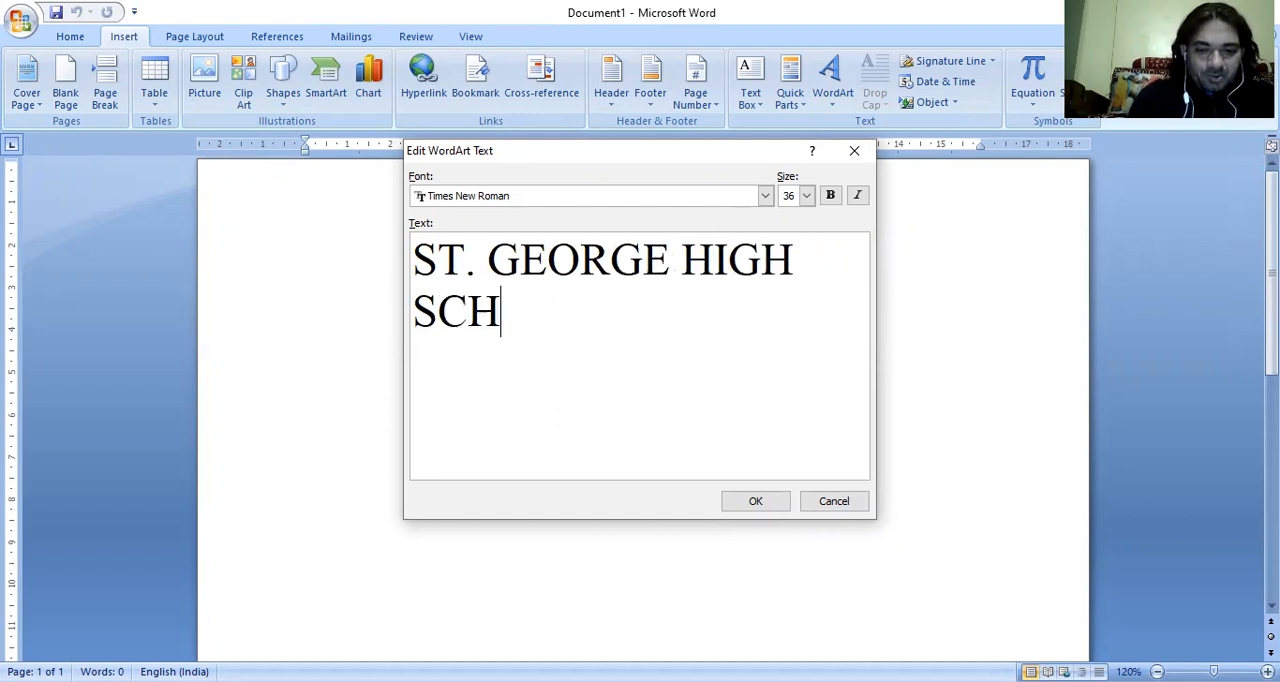
type("OOL")
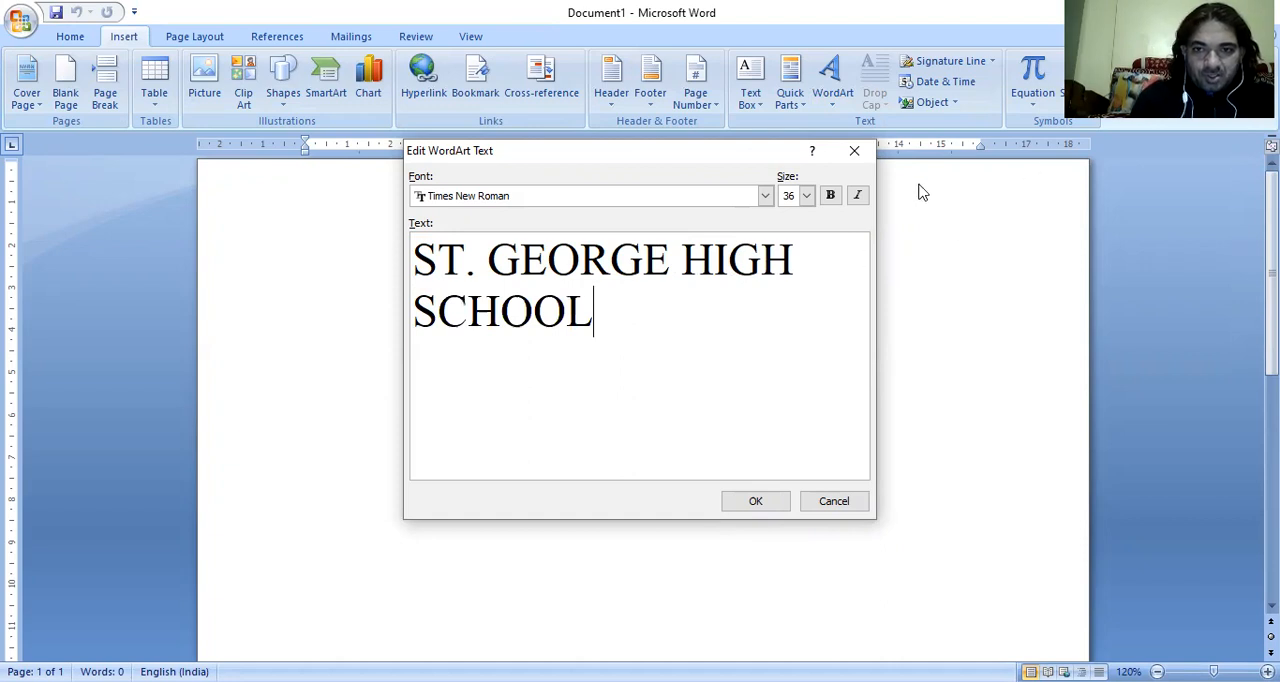
Insert the WordArt at font size 28 and enlarge it to about 14.2 cm wide and 2.6 cm high.
left_click(806, 196)
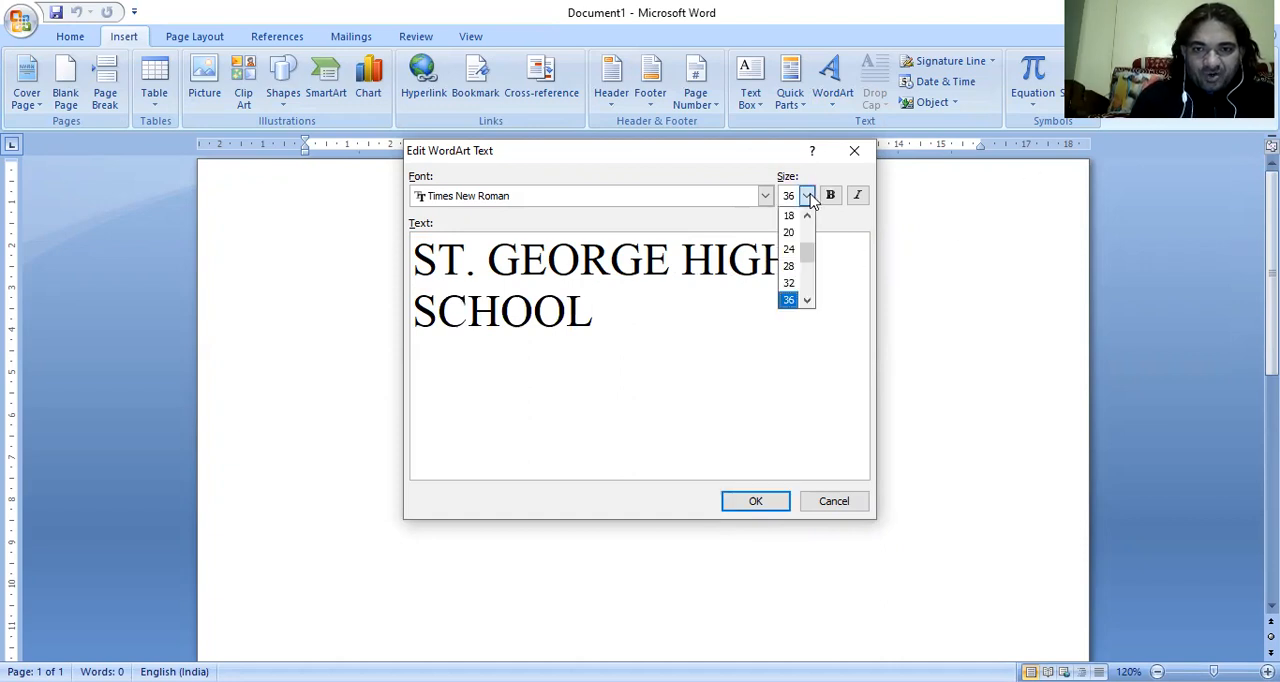
left_click(790, 266)
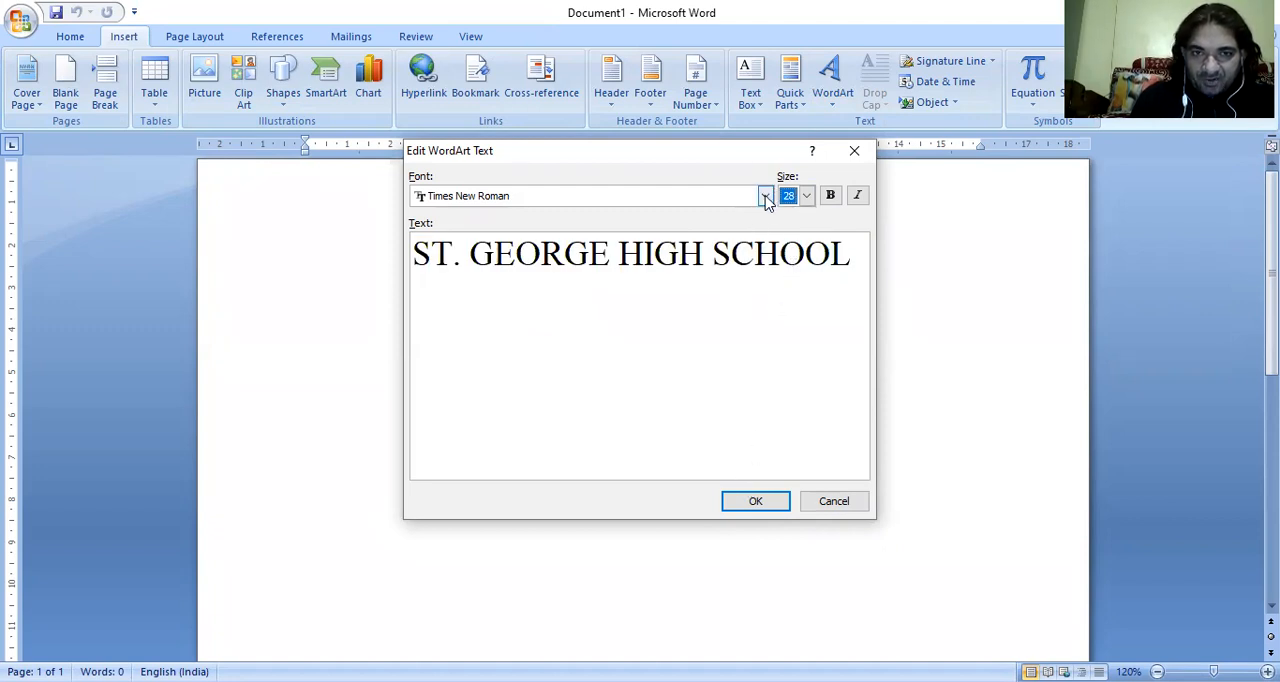
left_click(765, 197)
left_click(765, 197)
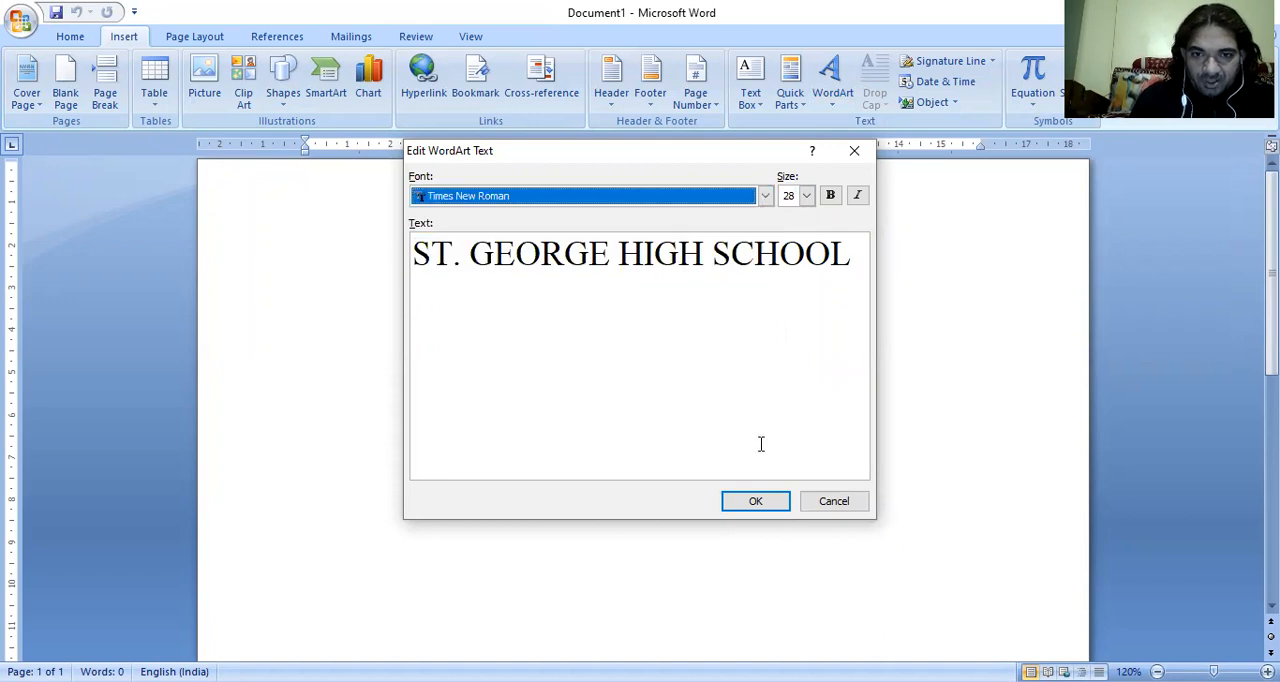
left_click(755, 503)
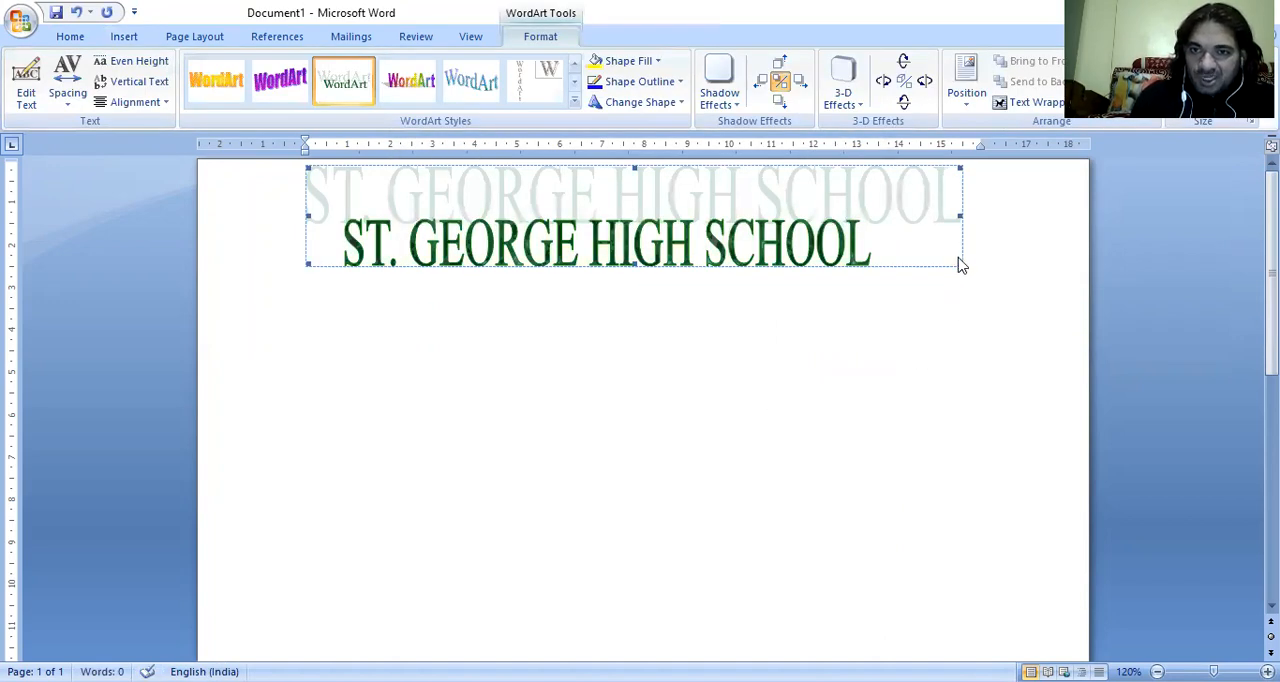
left_click_drag(960, 263, 1014, 310)
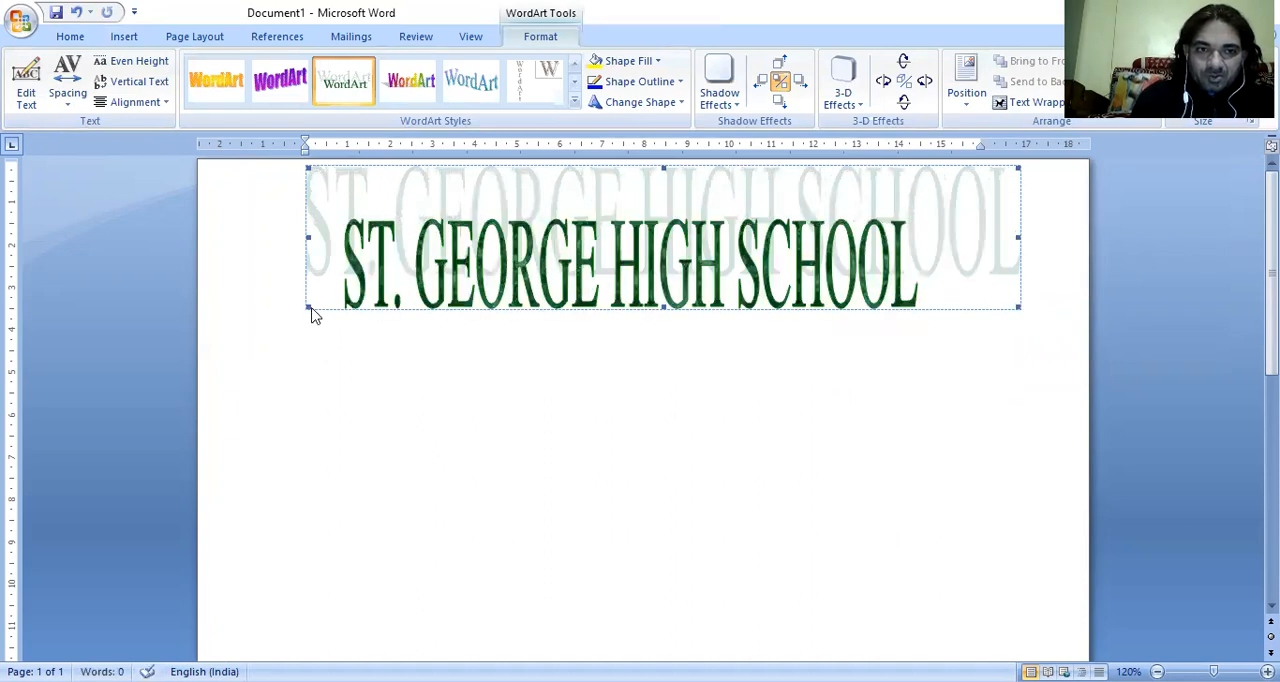
left_click_drag(297, 310, 271, 337)
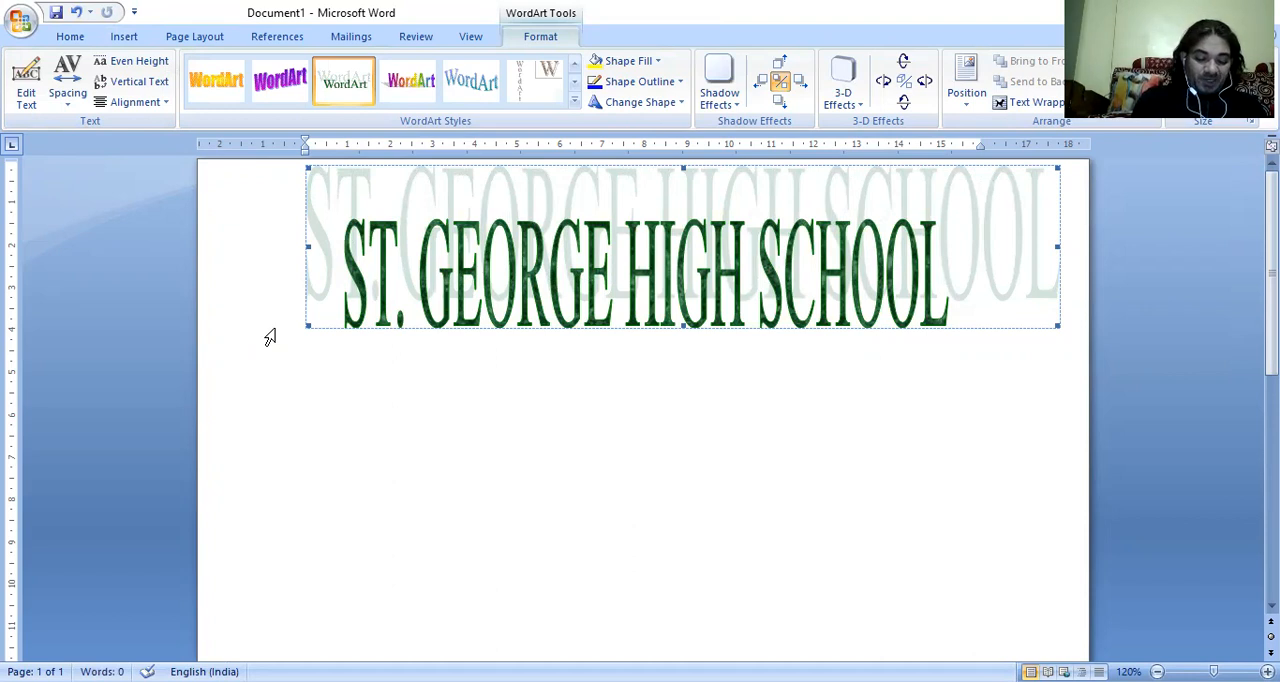
Format the WordArt with a red fill color and a yellow line color.
right_click(520, 293)
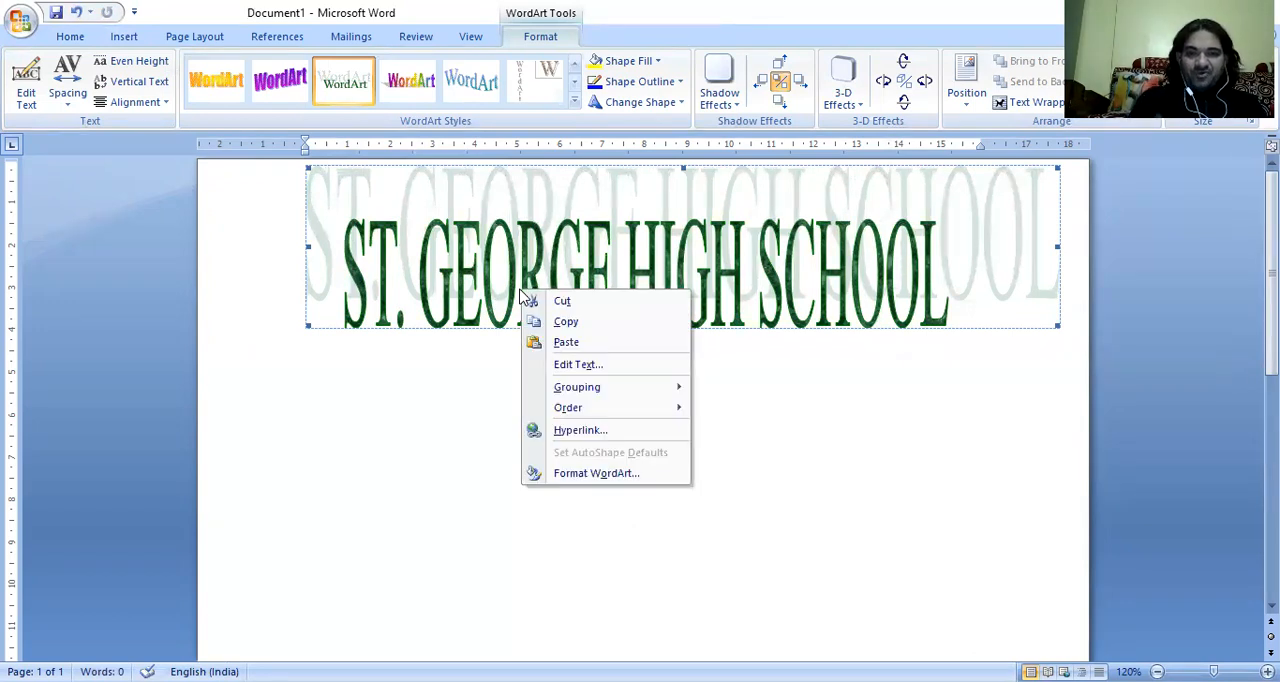
left_click(595, 473)
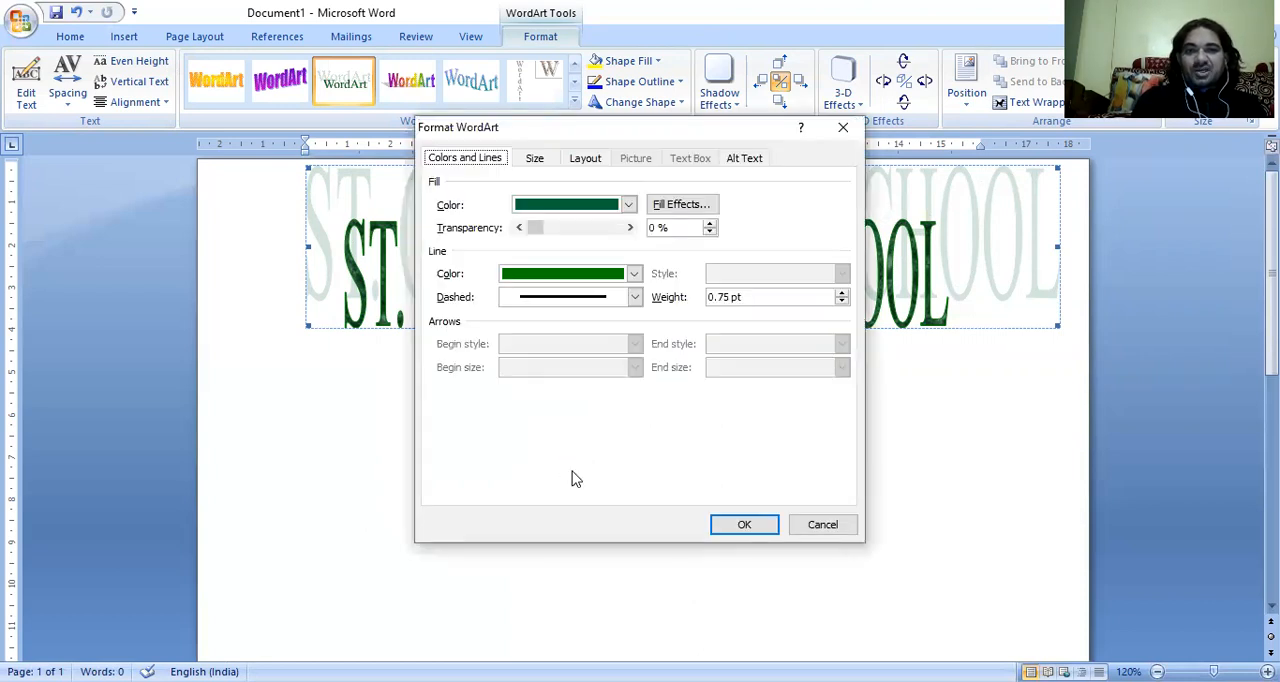
left_click(535, 163)
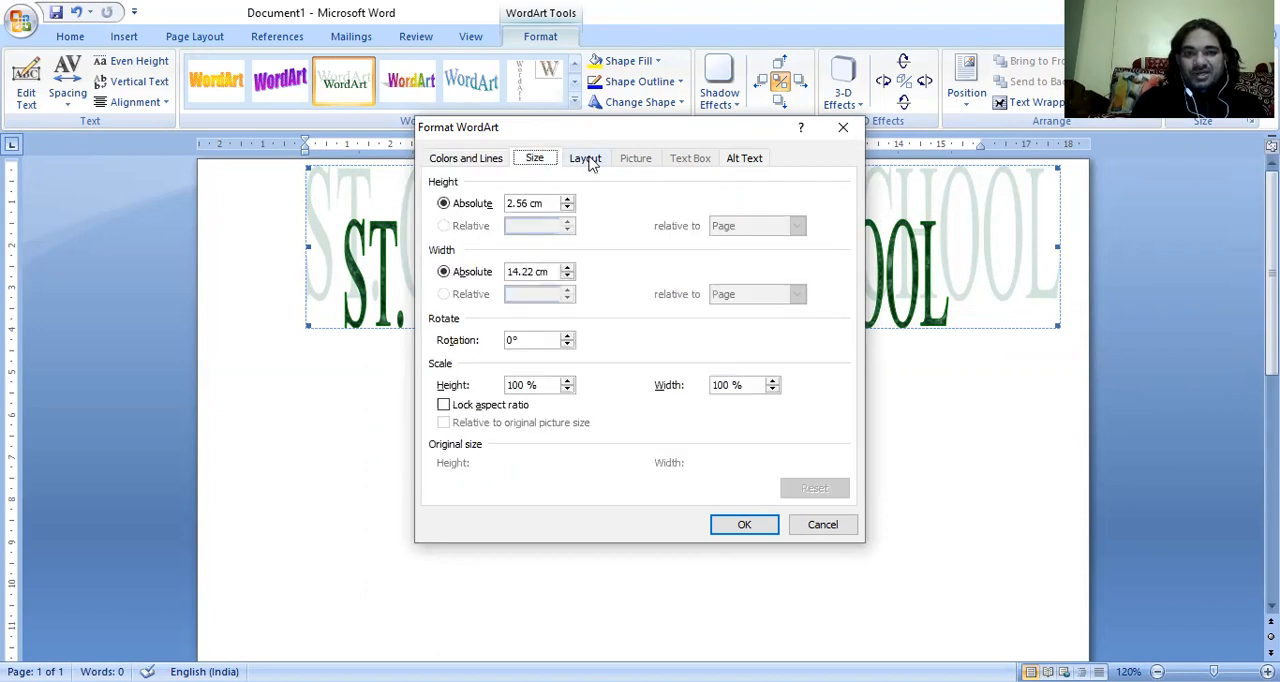
left_click(589, 162)
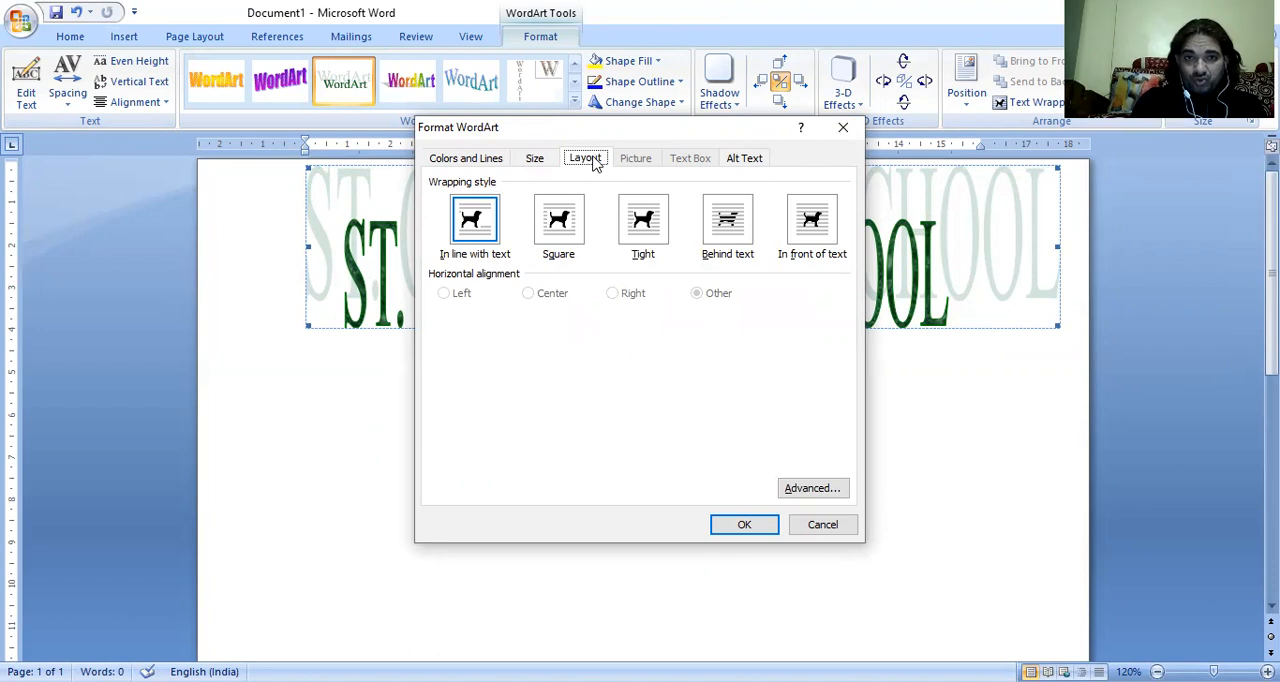
left_click(456, 162)
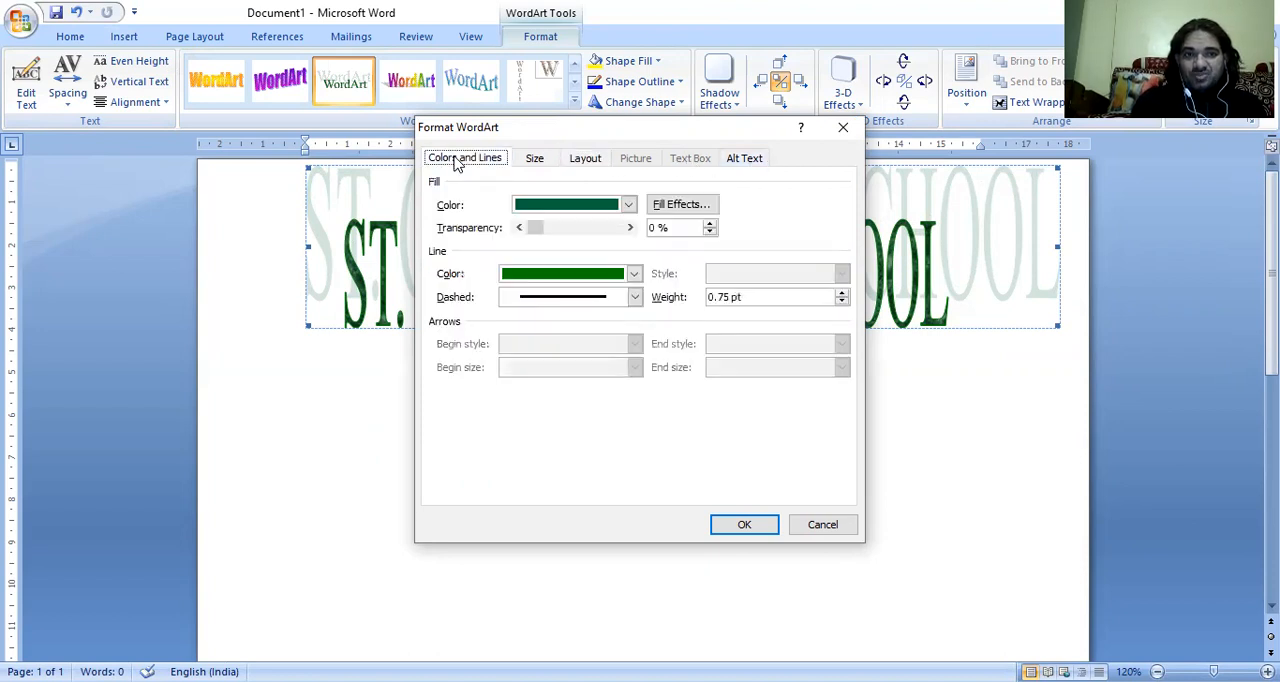
left_click(628, 205)
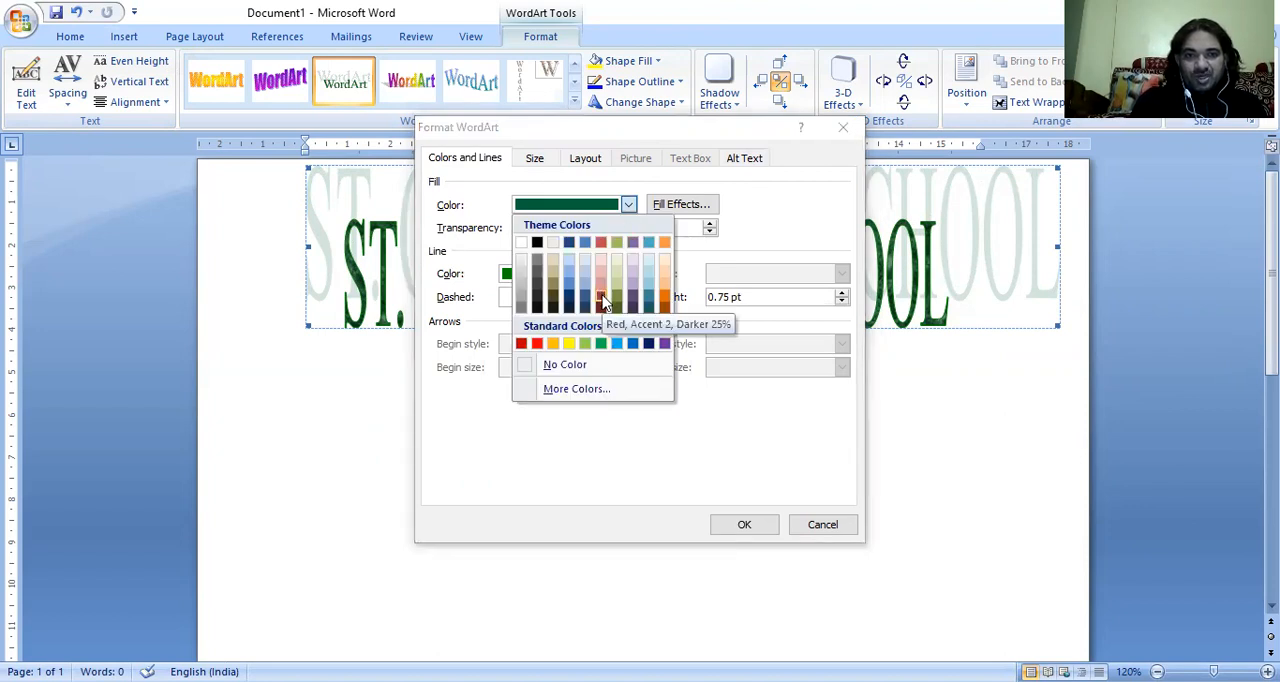
left_click(537, 344)
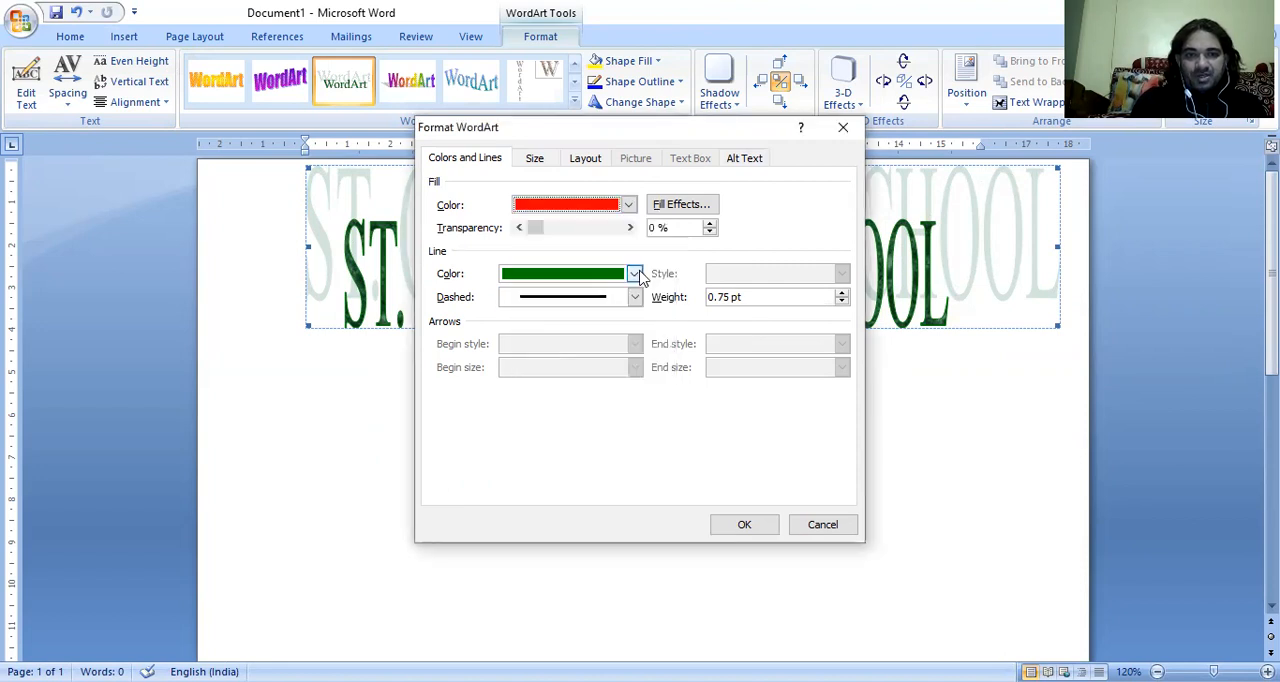
left_click(639, 272)
left_click(636, 274)
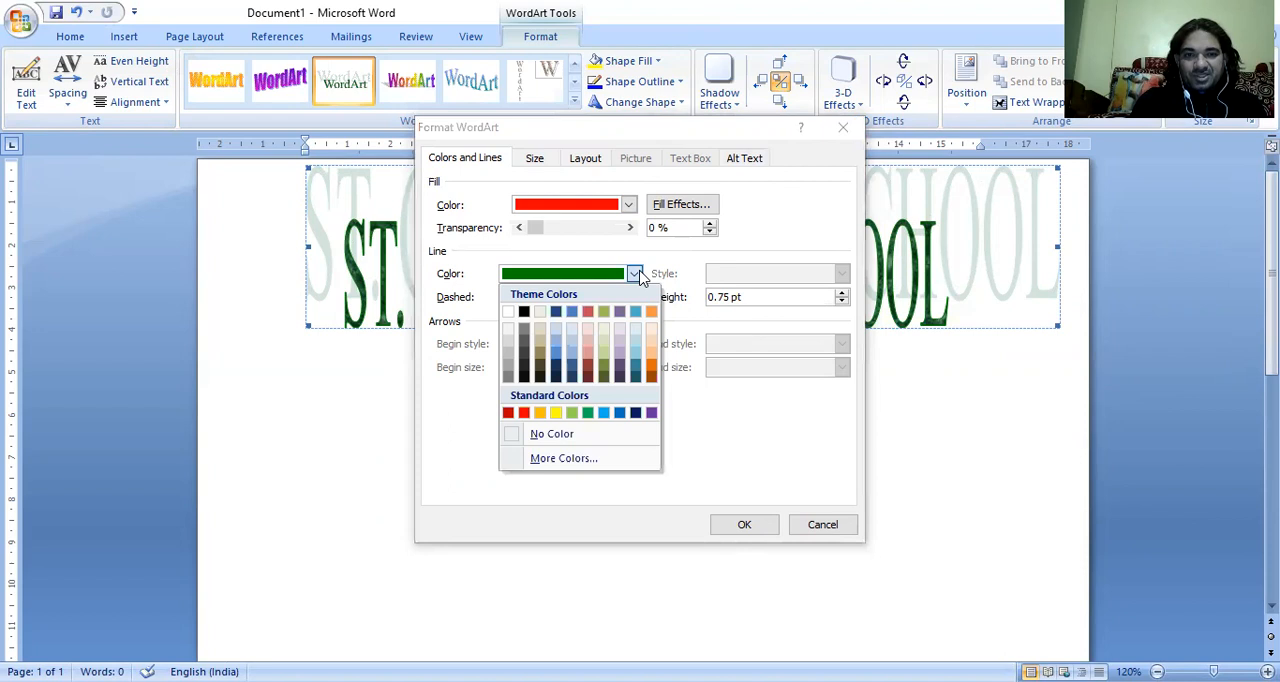
left_click(558, 414)
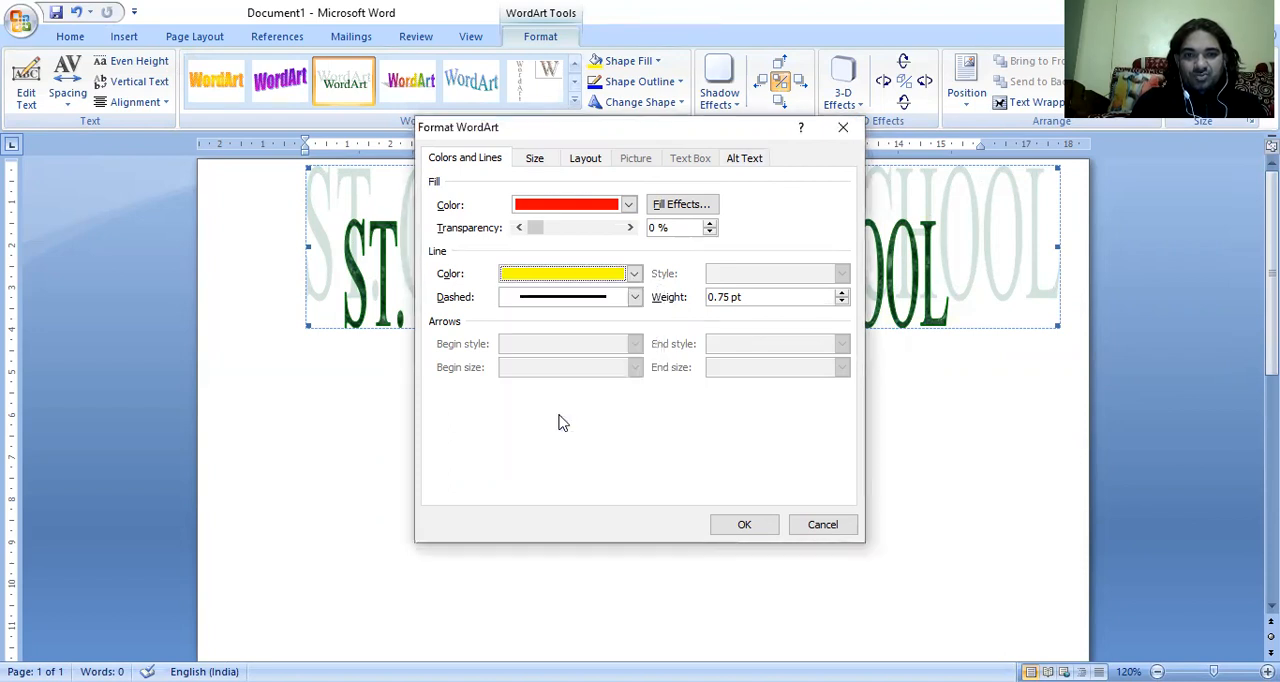
left_click(744, 527)
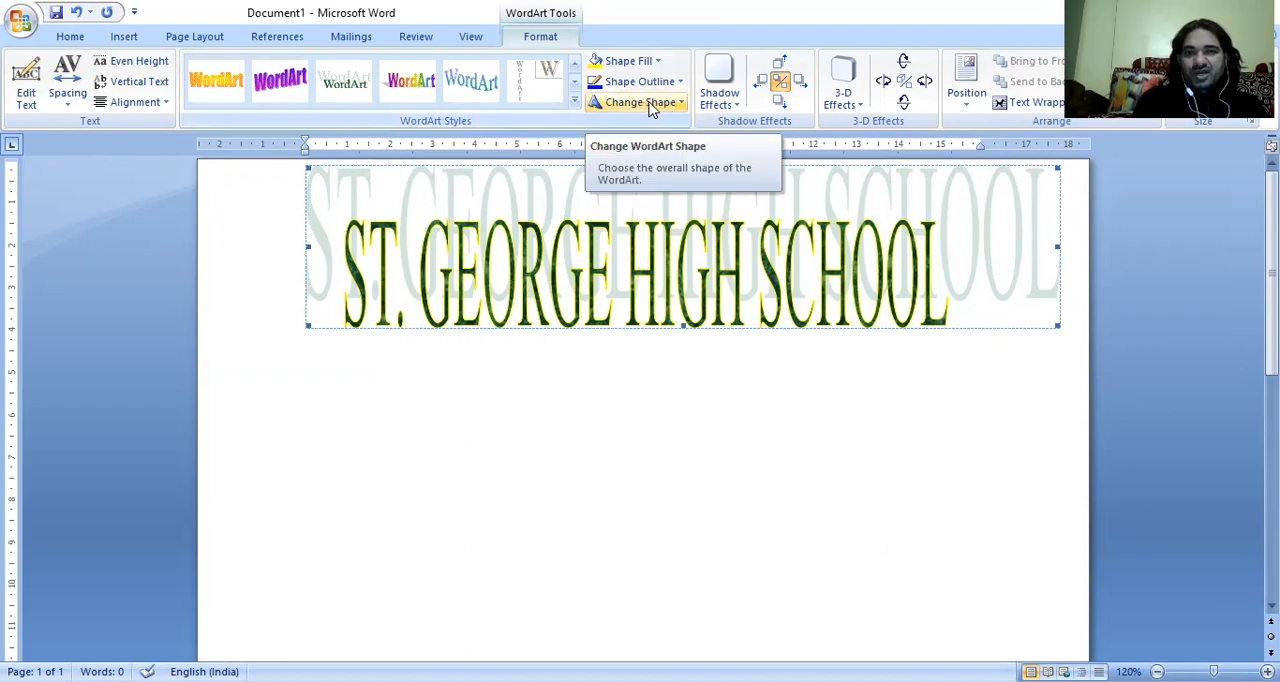
Change the WordArt shape to Chevron Down and set its text wrapping to Behind Text.
left_click(682, 104)
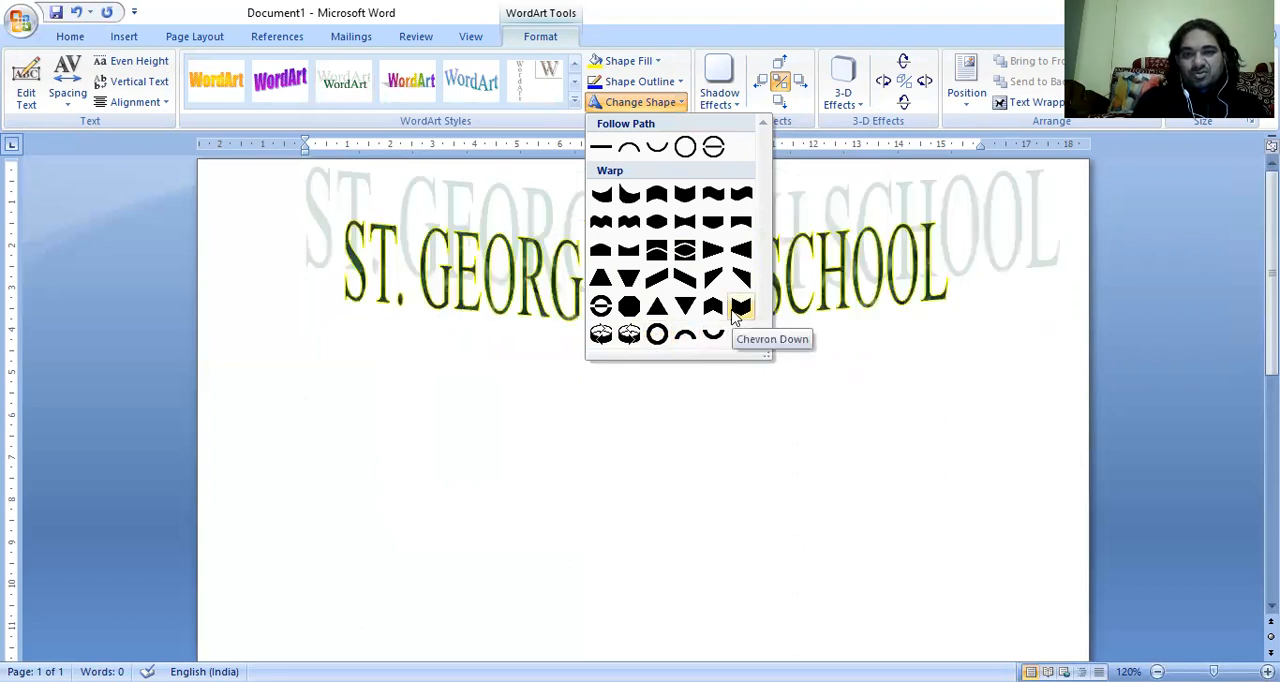
left_click(740, 308)
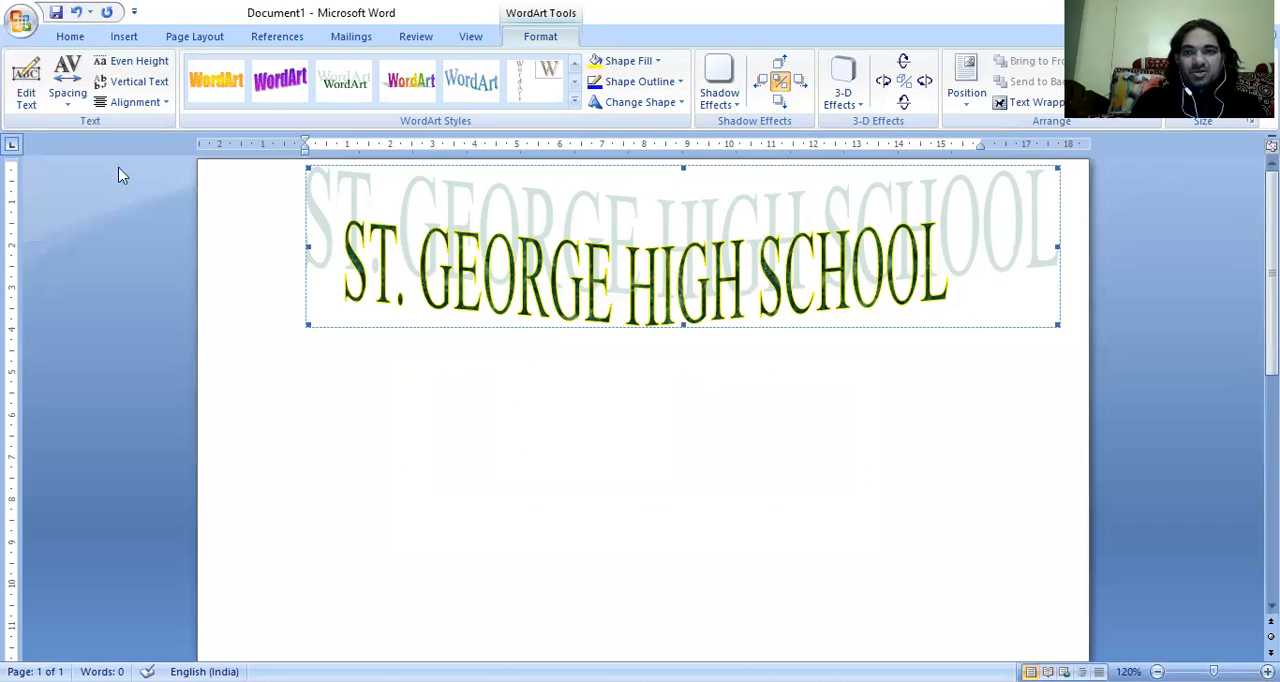
left_click(1030, 103)
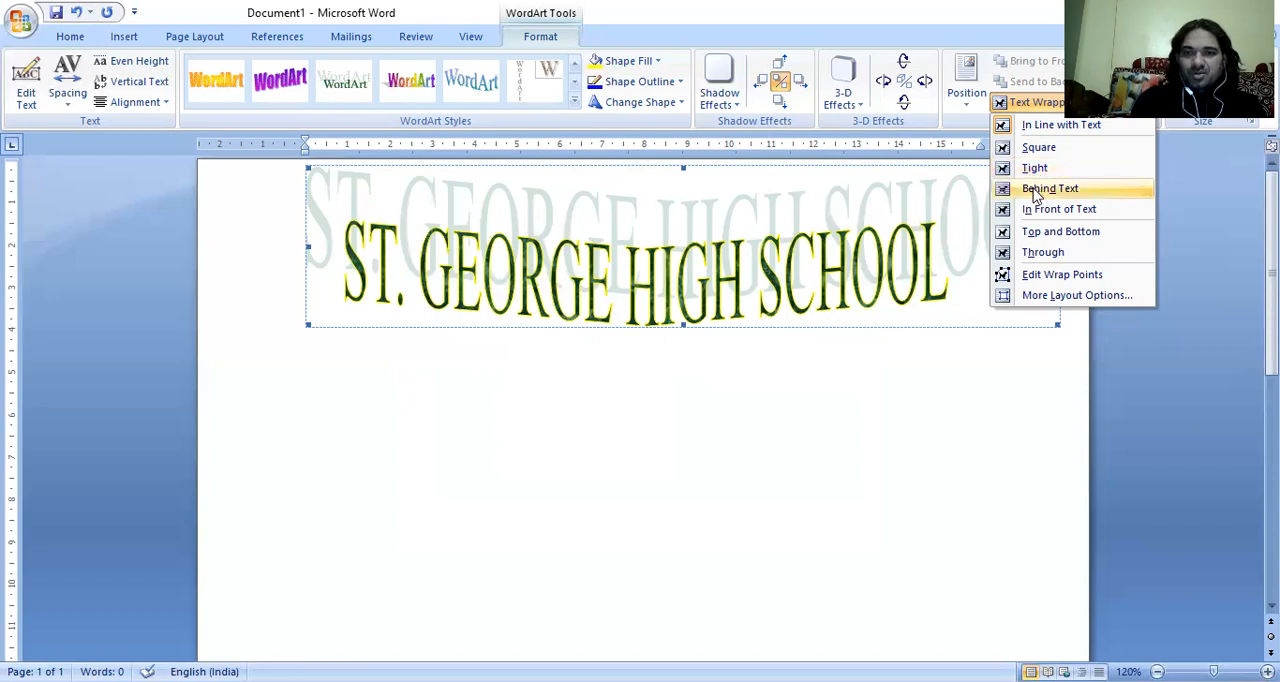
left_click(1036, 192)
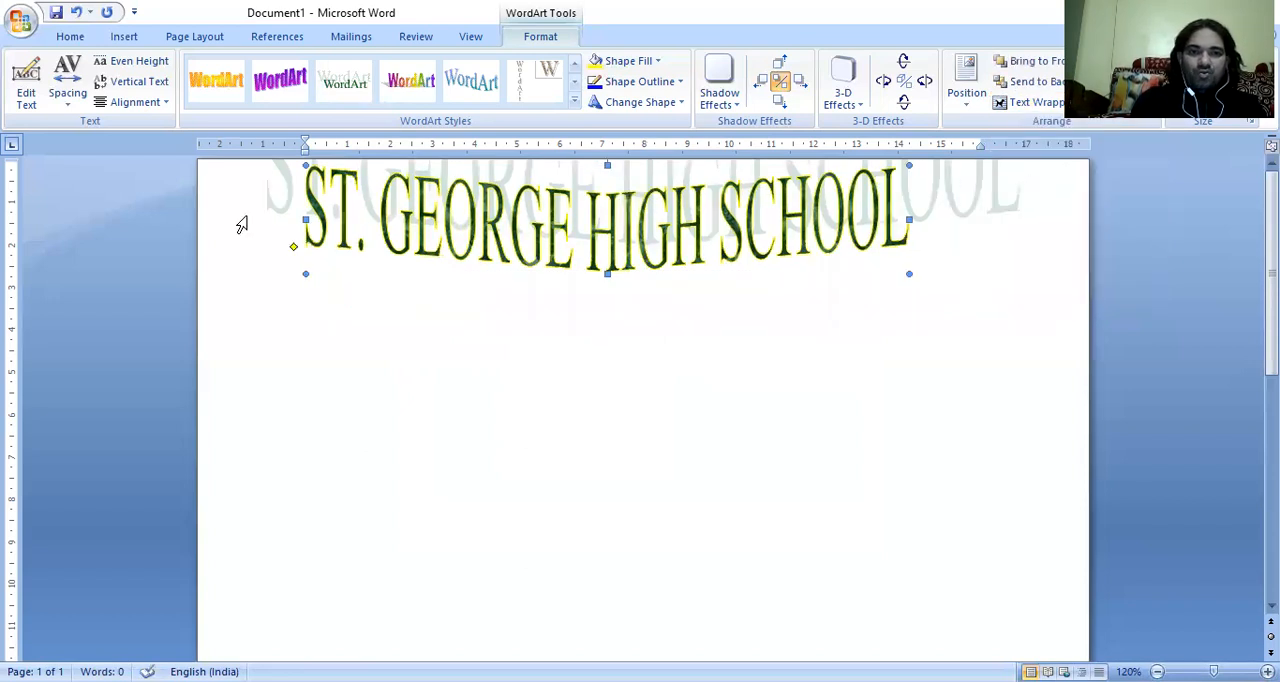
Enter "ST. BDEORGE HIGH SCHOOL" as plain body text on the first line, over the WordArt.
left_click(296, 209)
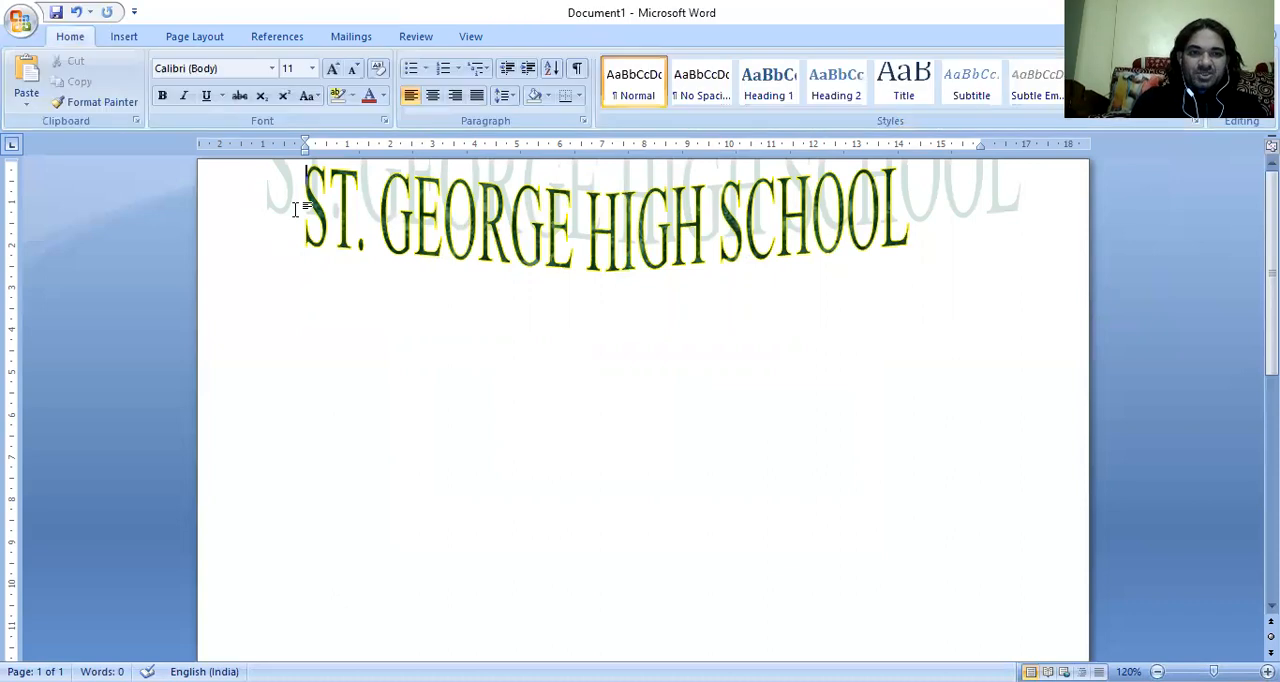
type("ST. GEORGE HI")
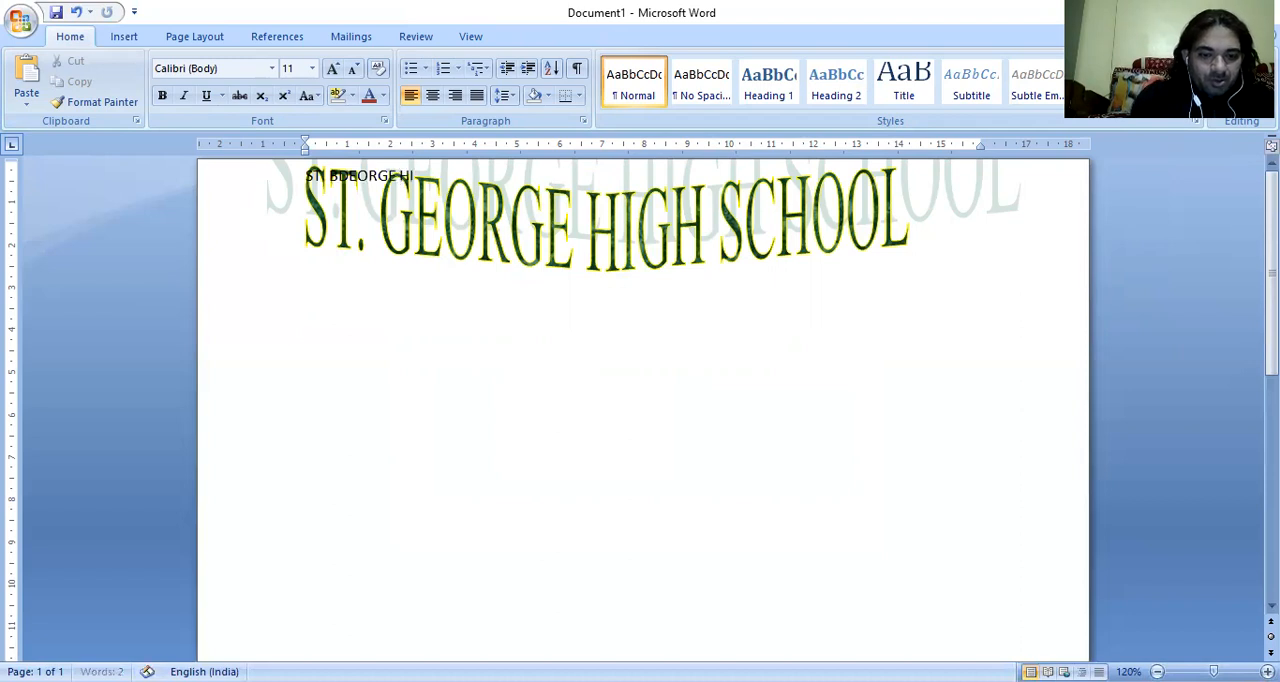
type("GH SCHOOL")
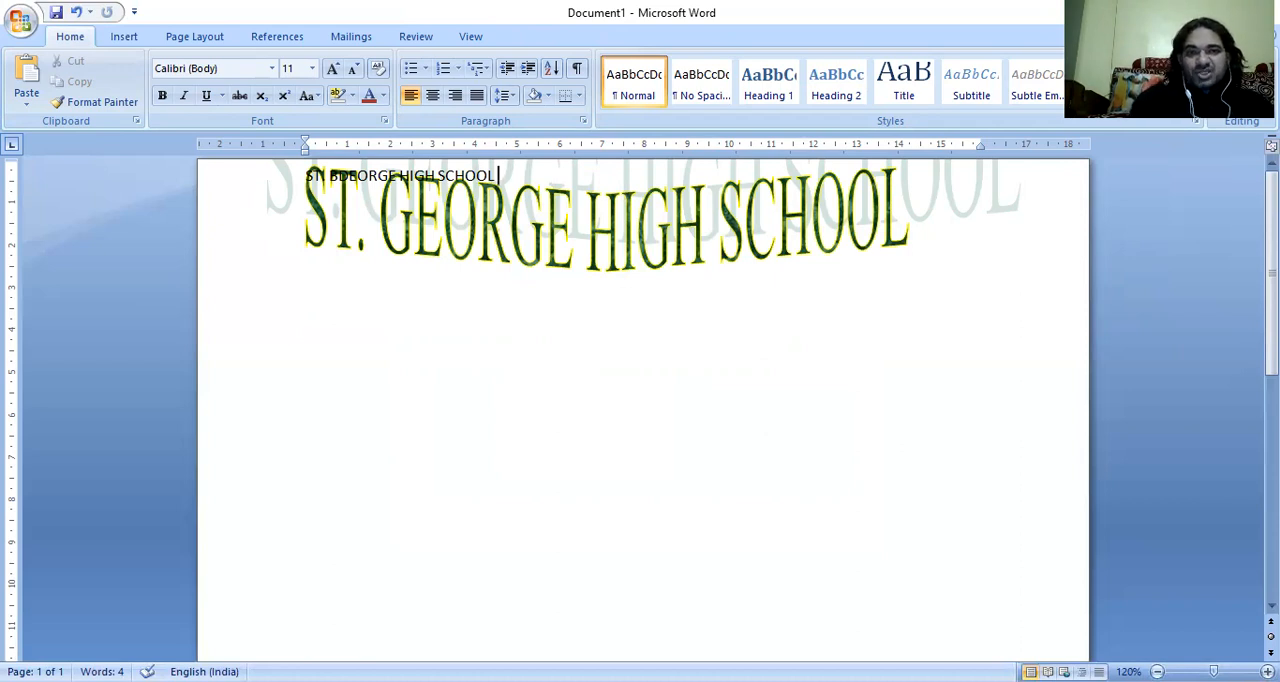
Move the WordArt straight down the page until it clears the plain text line.
left_click(611, 204)
key("Down")
key("Down")
key("Down")
key("Down")
key("Down")
key("Down")
key("Down")
key("Down")
key("Down")
key("Down")
key("Down")
key("Down")
key("Down")
key("Down")
key("Down")
key("Down")
key("Down")
key("Down")
key("Down")
key("Down")
key("Down")
key("Down")
key("Down")
key("Down")
key("Down")
key("Down")
key("Down")
key("Down")
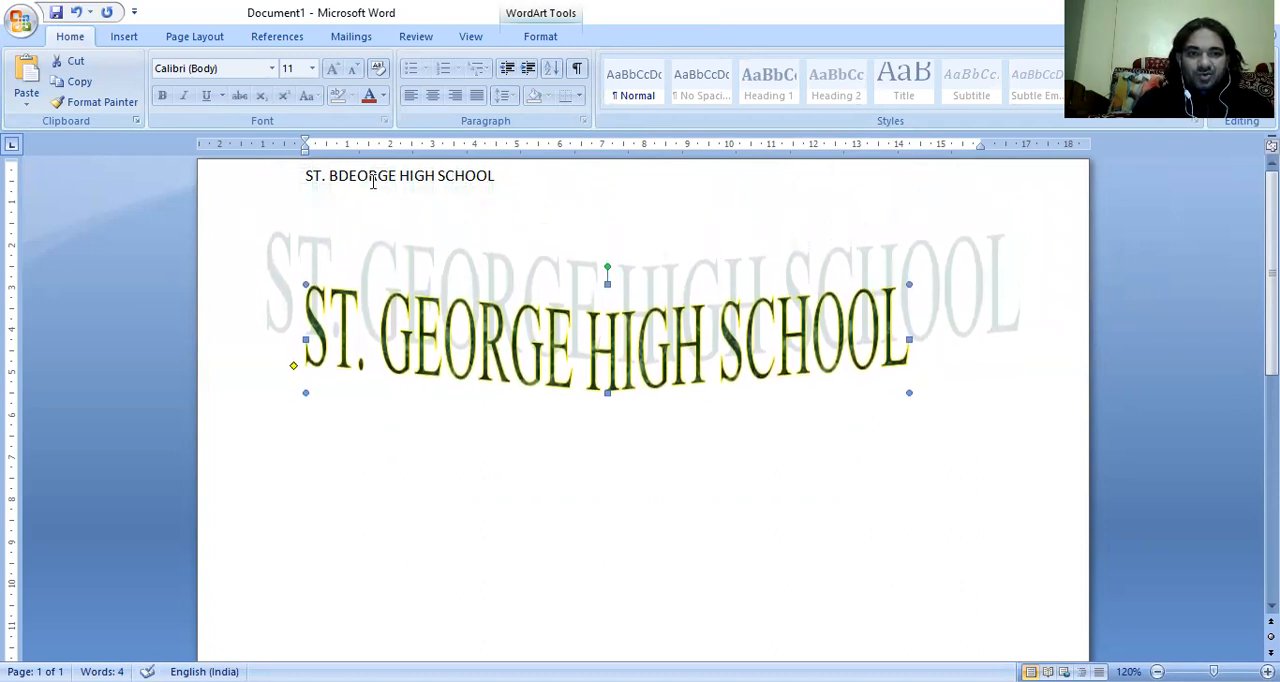
Correct the misspelled "BDEORGE" in the plain text line to "GEORGE".
left_click(350, 176)
key("BackSpace")
key("BackSpace")
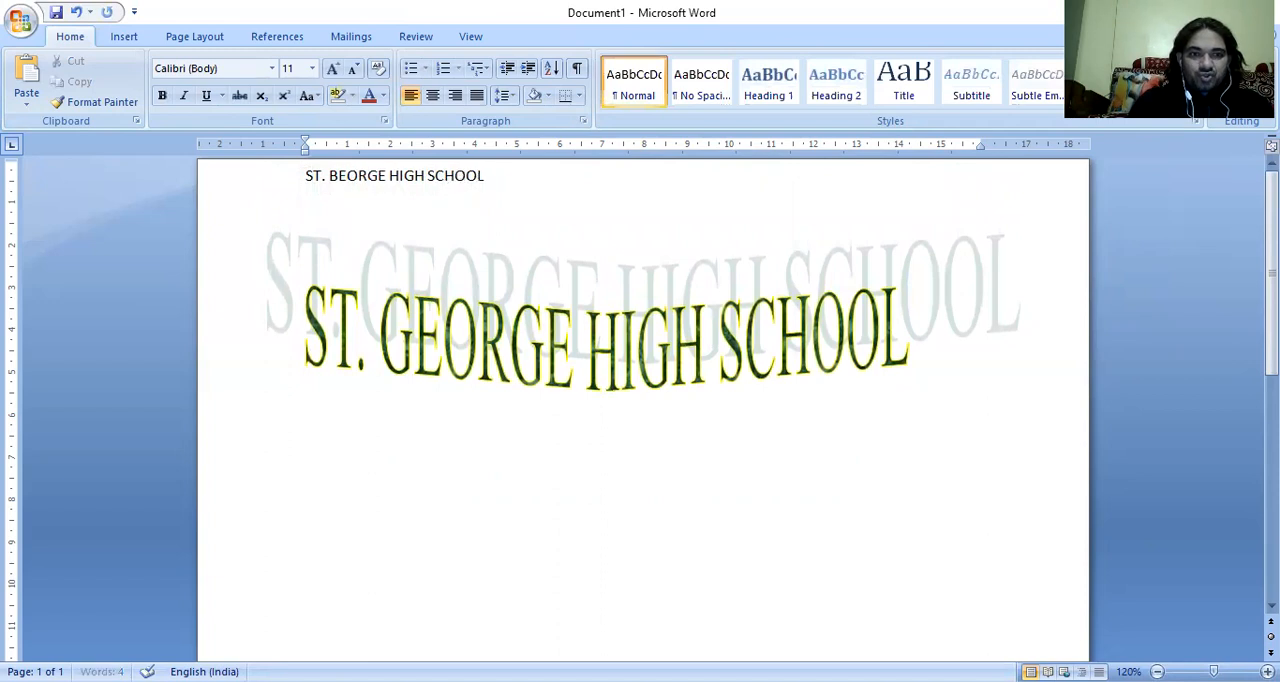
type("G")
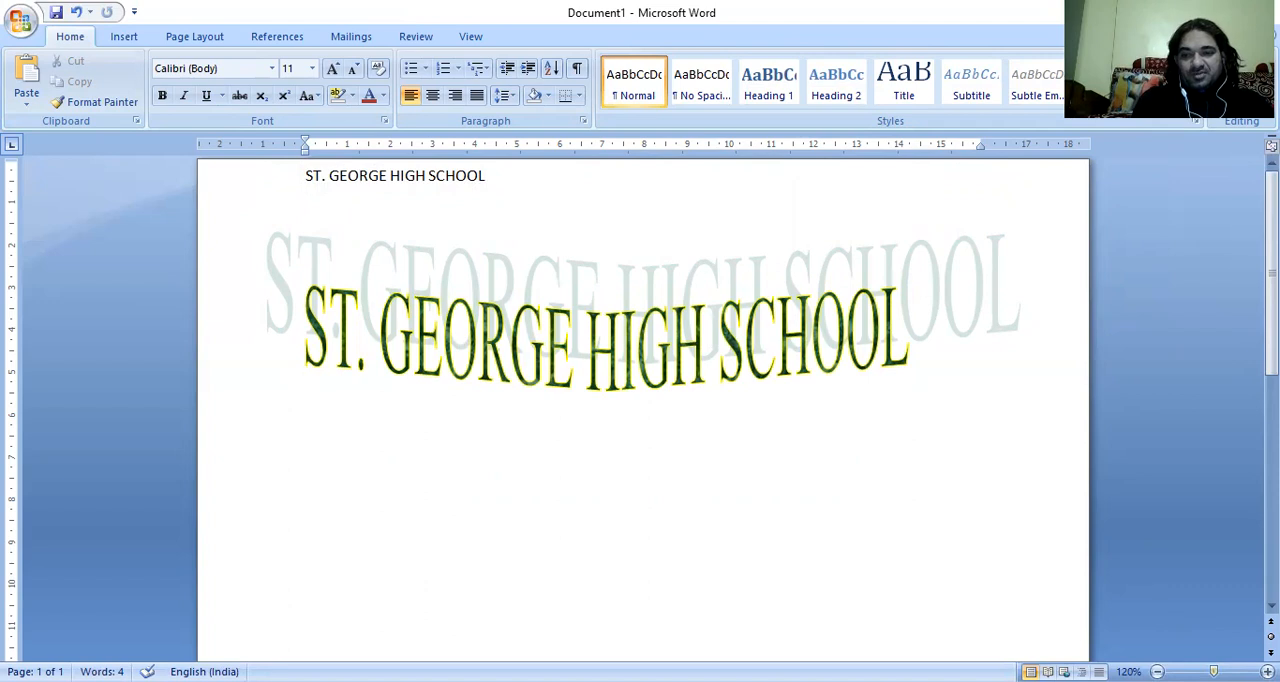
Set the page background color to Red, Accent 2, Lighter 80%.
scroll(870, 487, "down", 4, "ctrl")
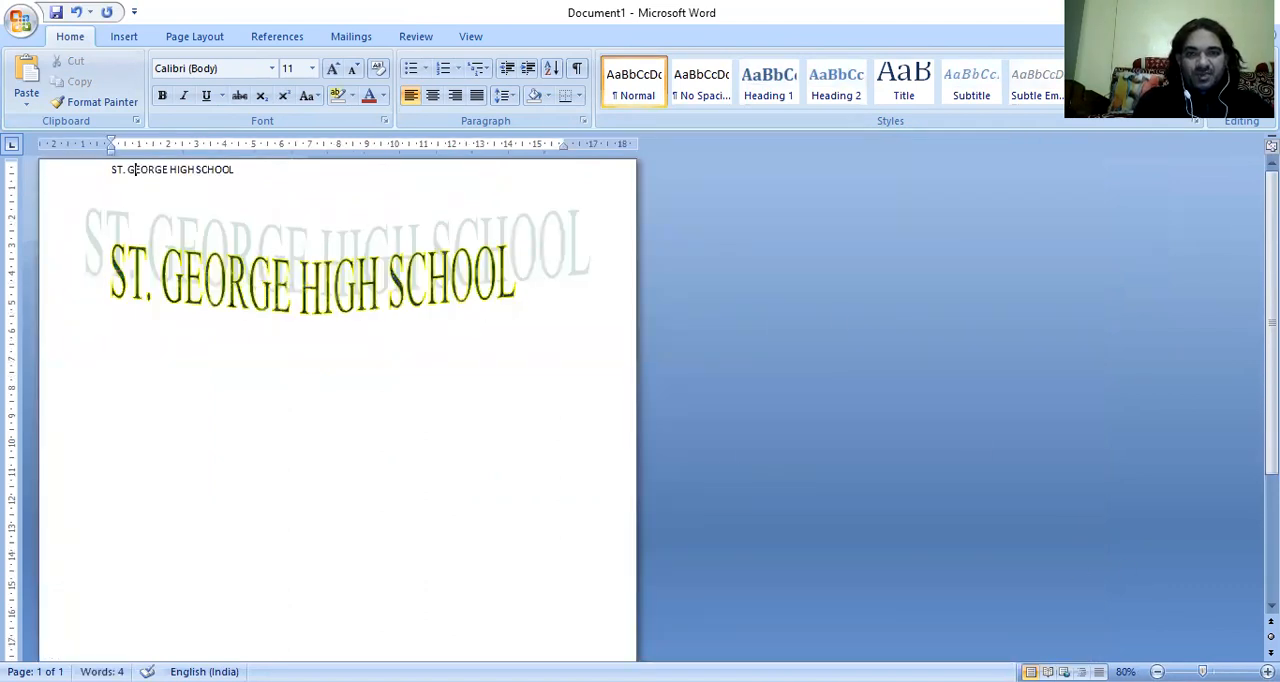
left_click(126, 37)
left_click(180, 39)
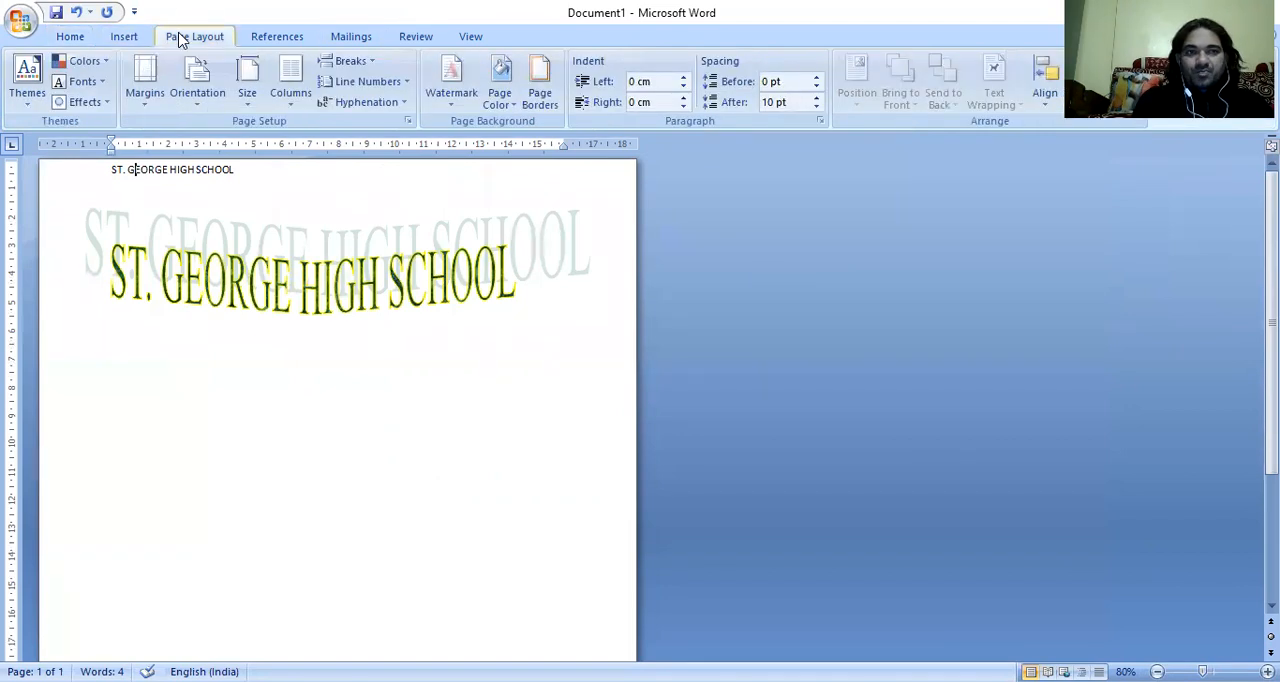
left_click(507, 96)
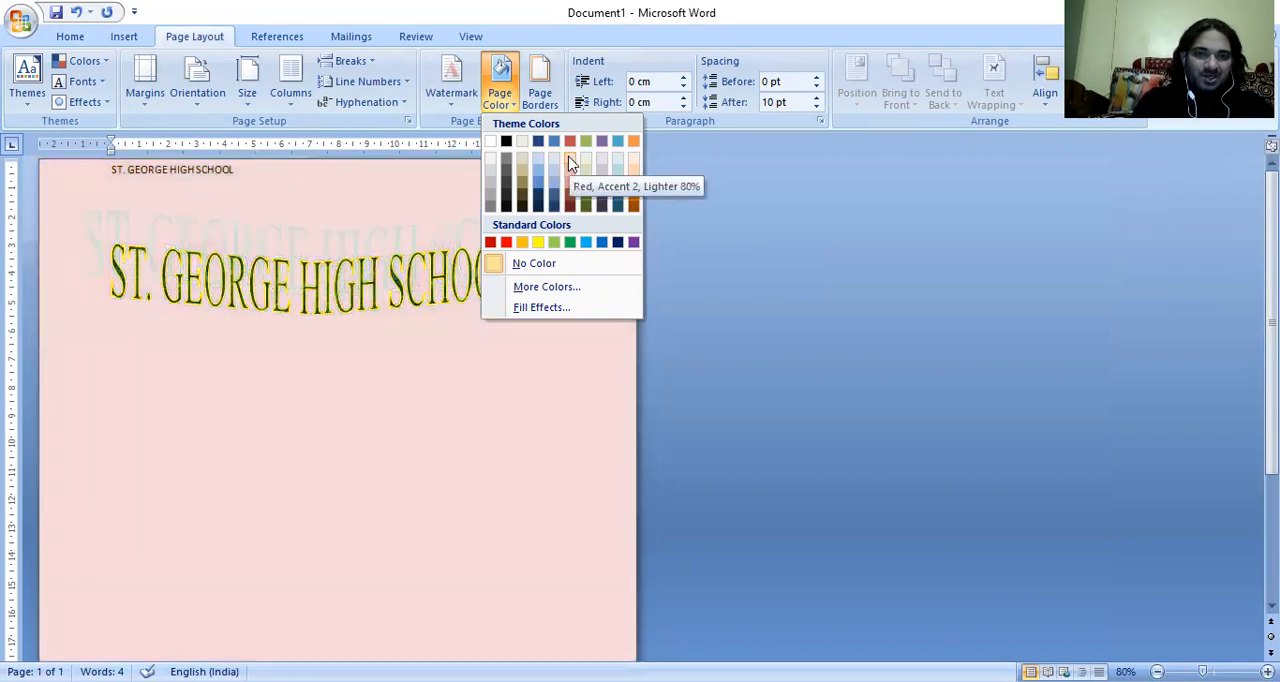
left_click(571, 163)
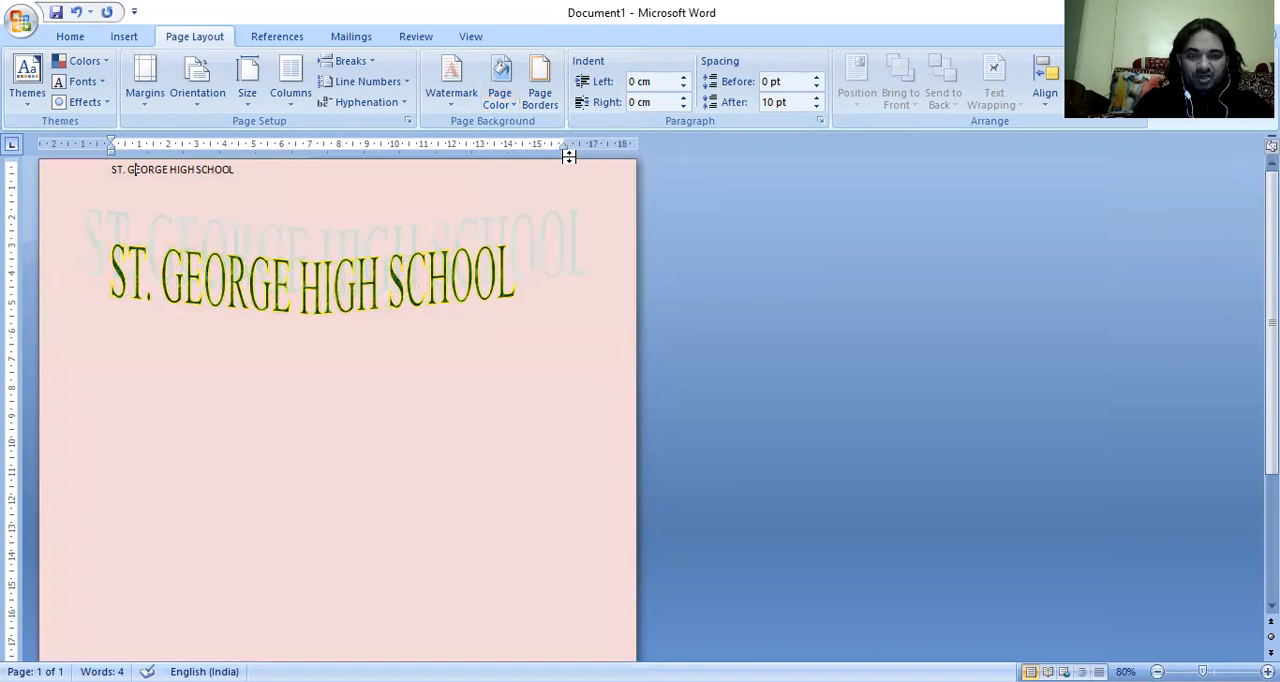
Add a box page border of red apple art, 29 pt wide, to the whole document.
left_click(540, 92)
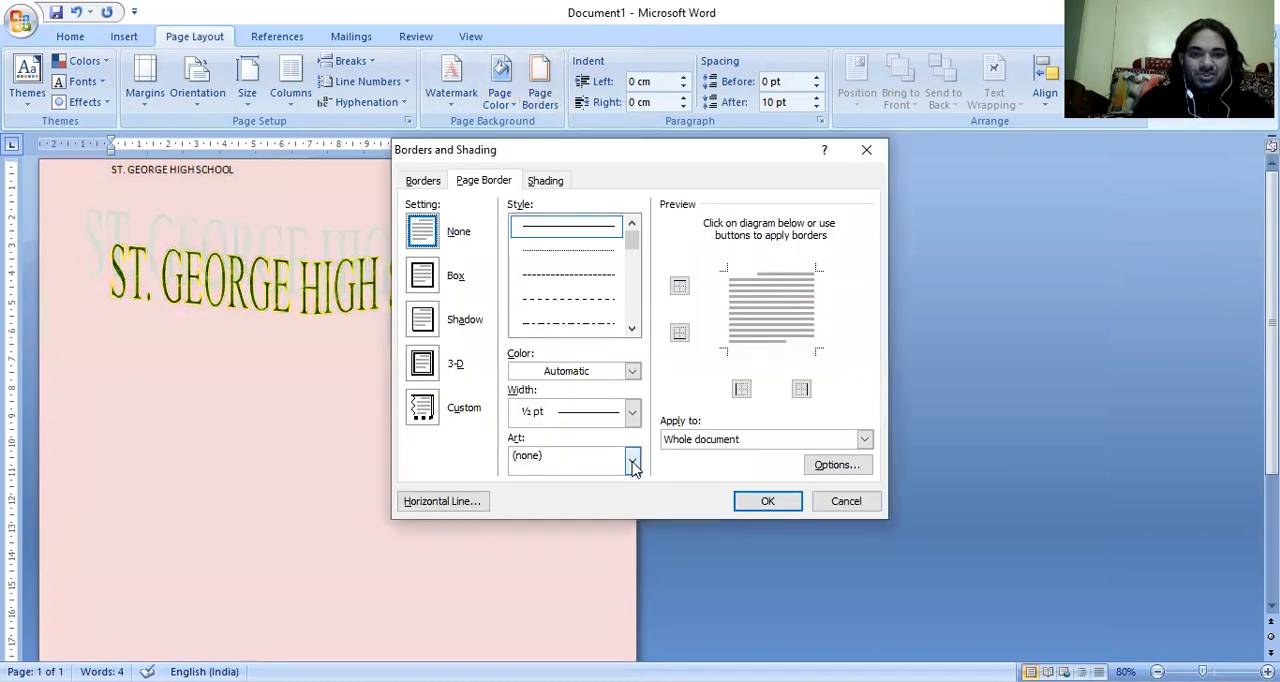
left_click(632, 461)
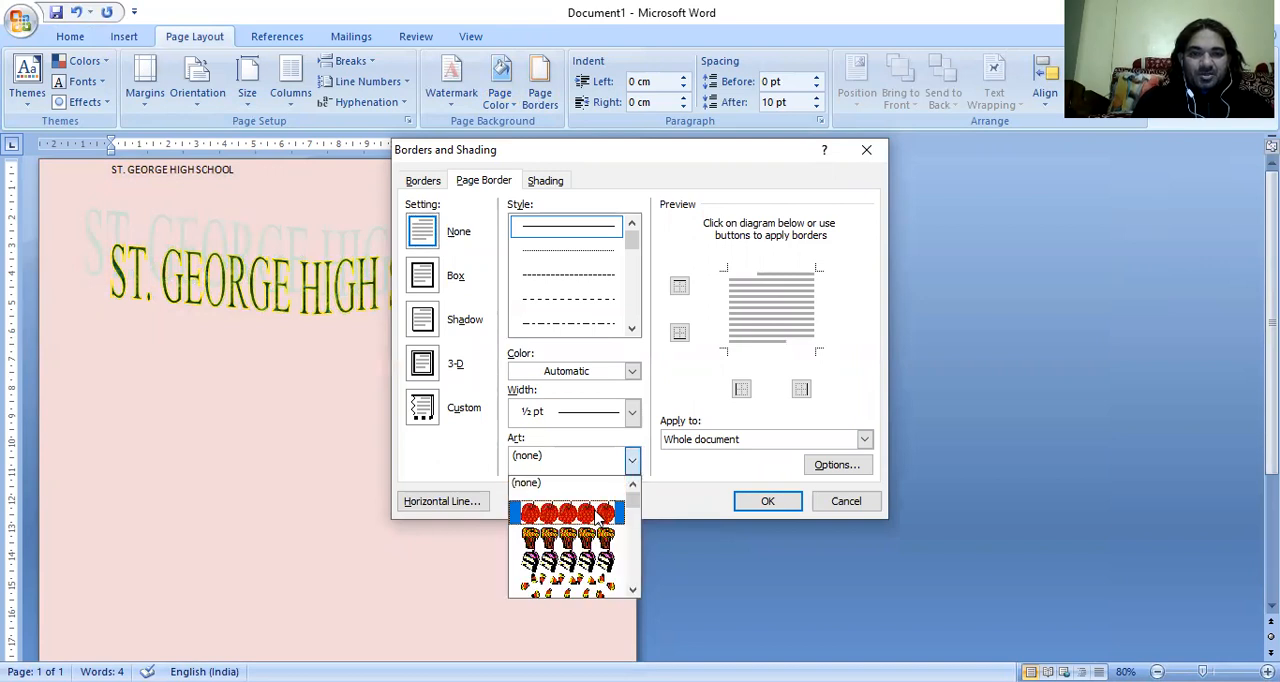
left_click(600, 514)
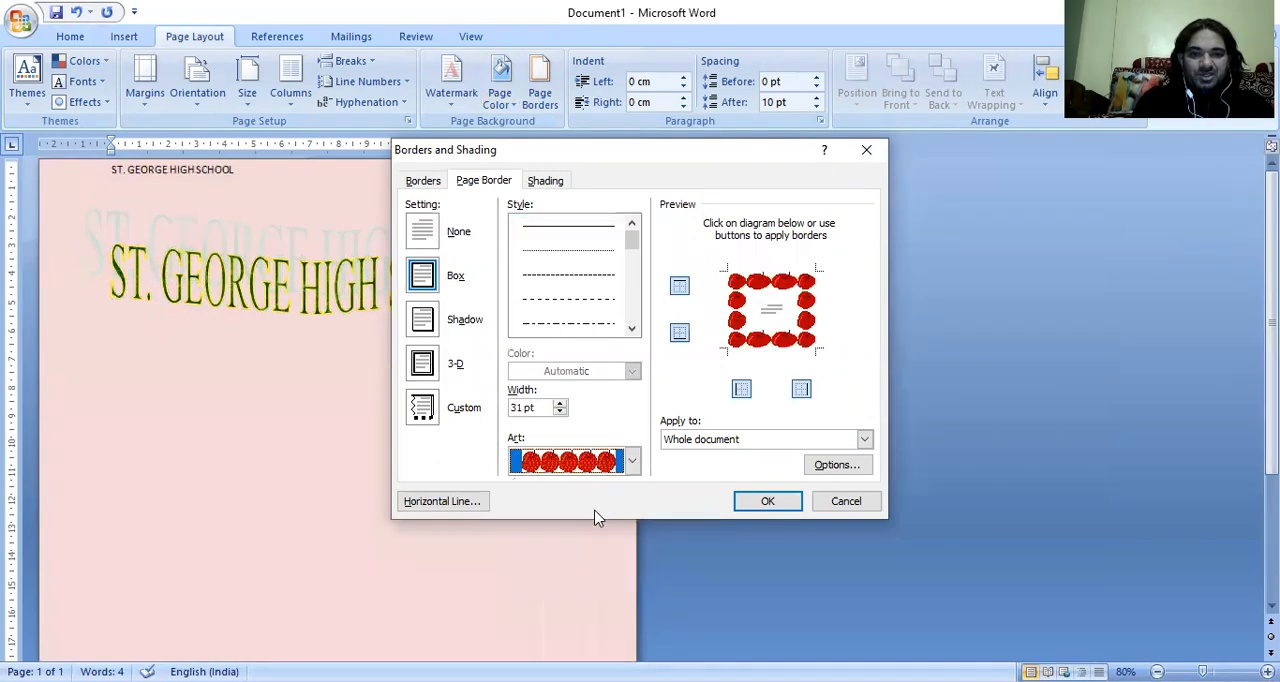
left_click(561, 405)
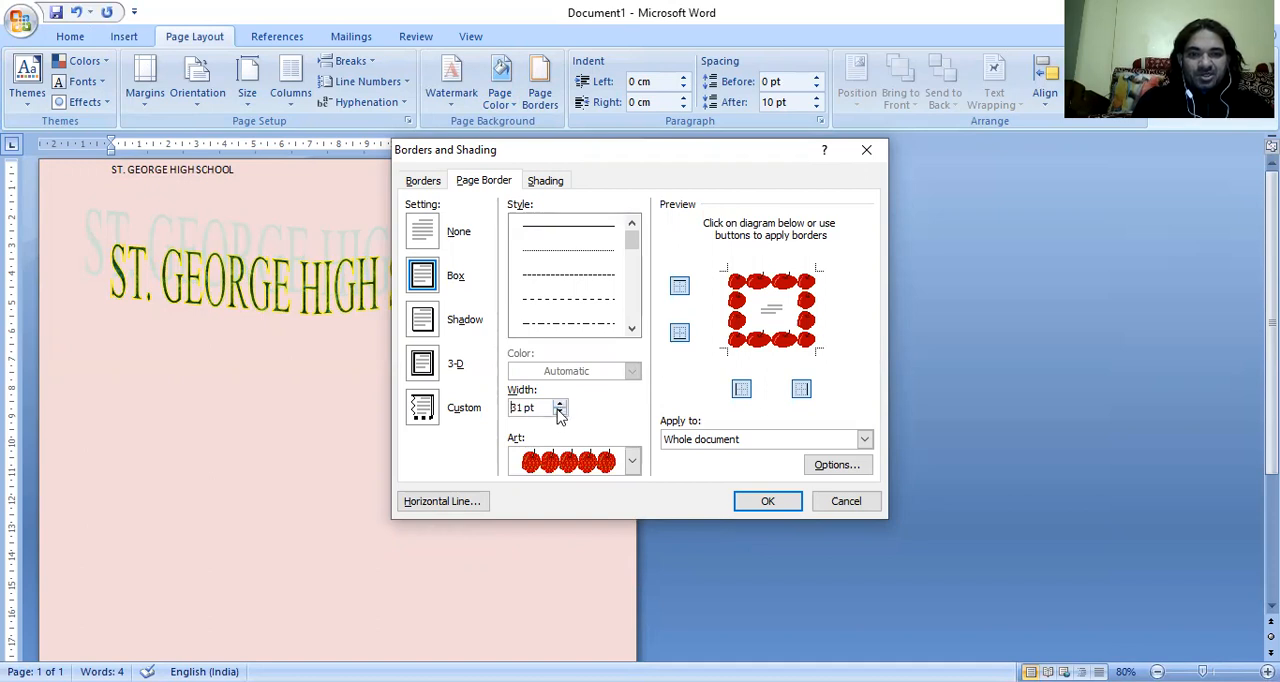
left_click(559, 414)
left_click(559, 414)
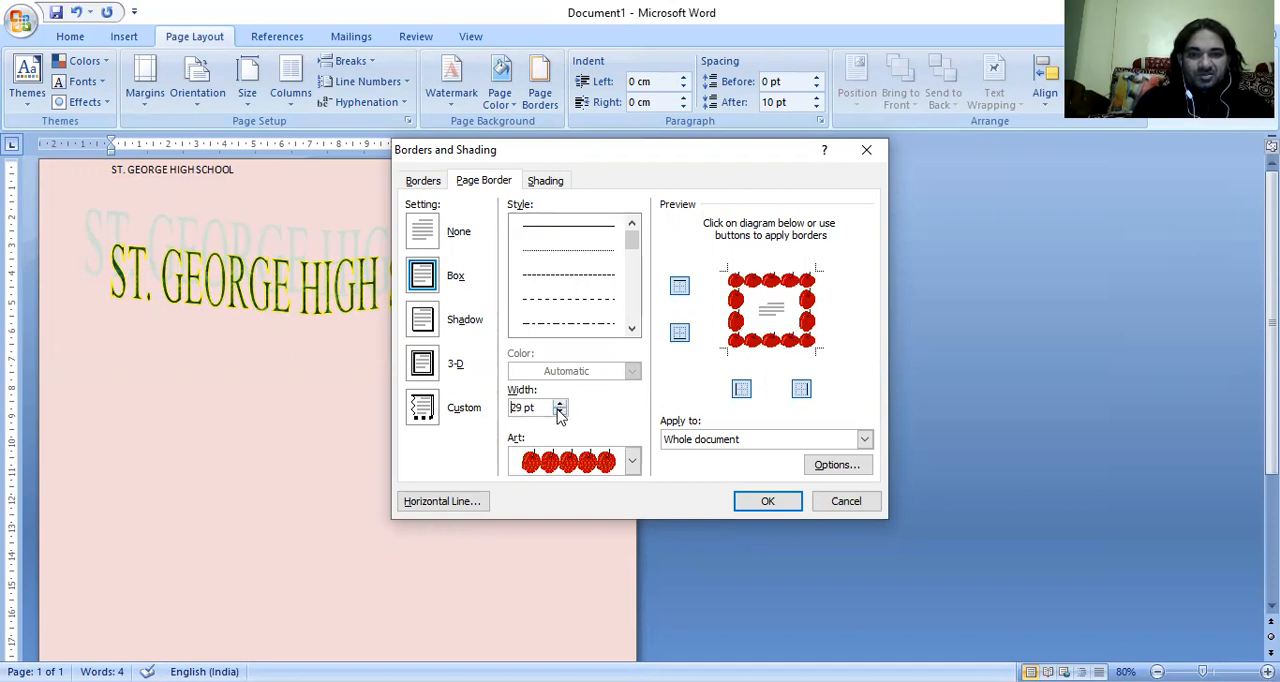
left_click(768, 502)
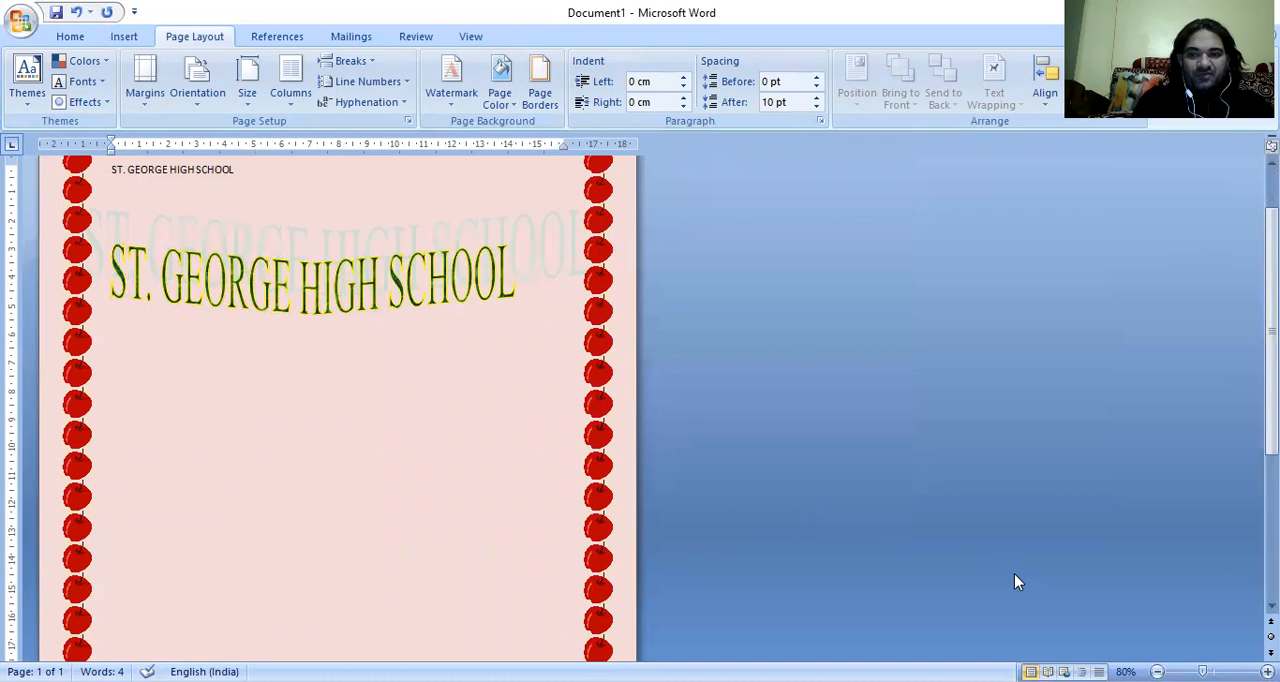
Examine the apple border around the whole page, at 41% zoom, and return to a close view at 82%.
left_click_drag(1203, 672, 1192, 672)
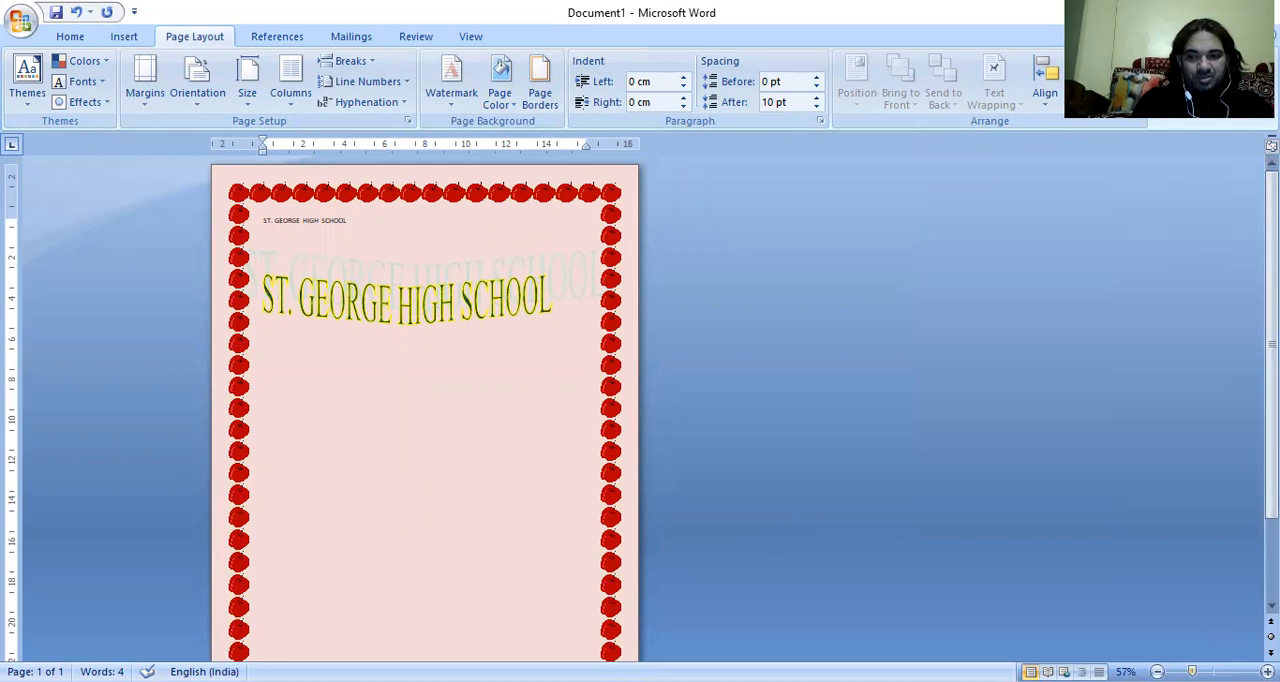
left_click_drag(1192, 672, 1185, 672)
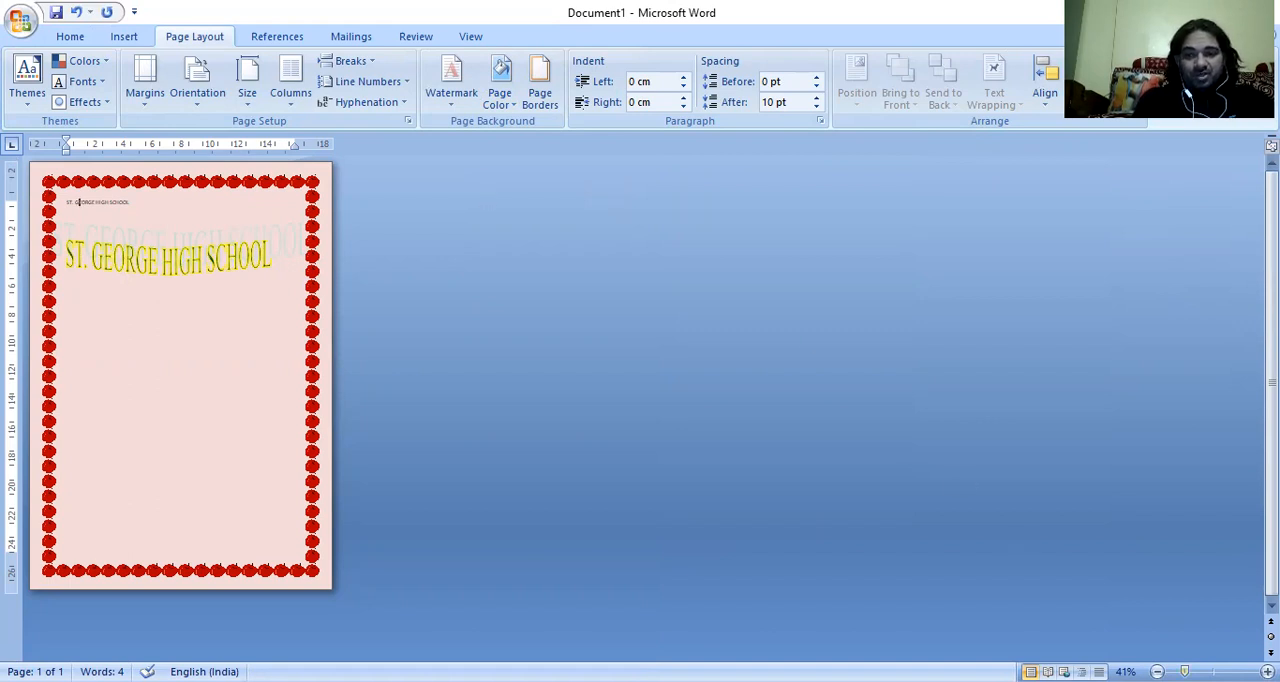
left_click_drag(1185, 672, 1203, 672)
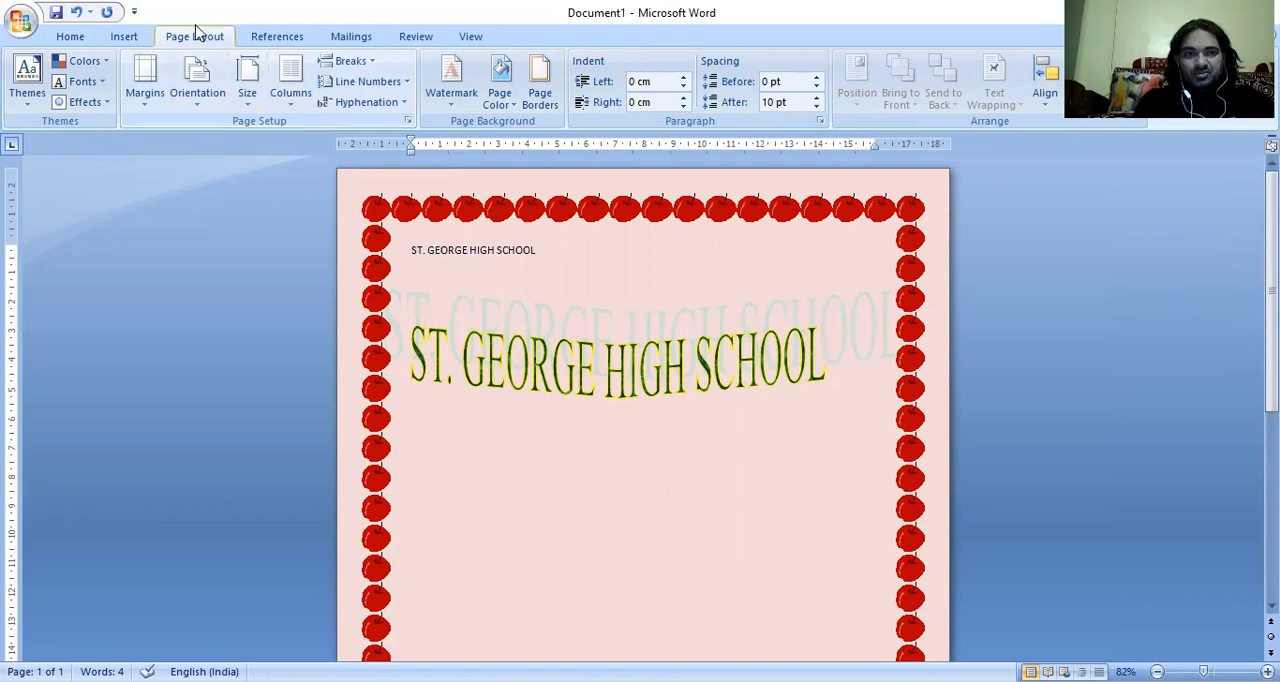
left_click(72, 40)
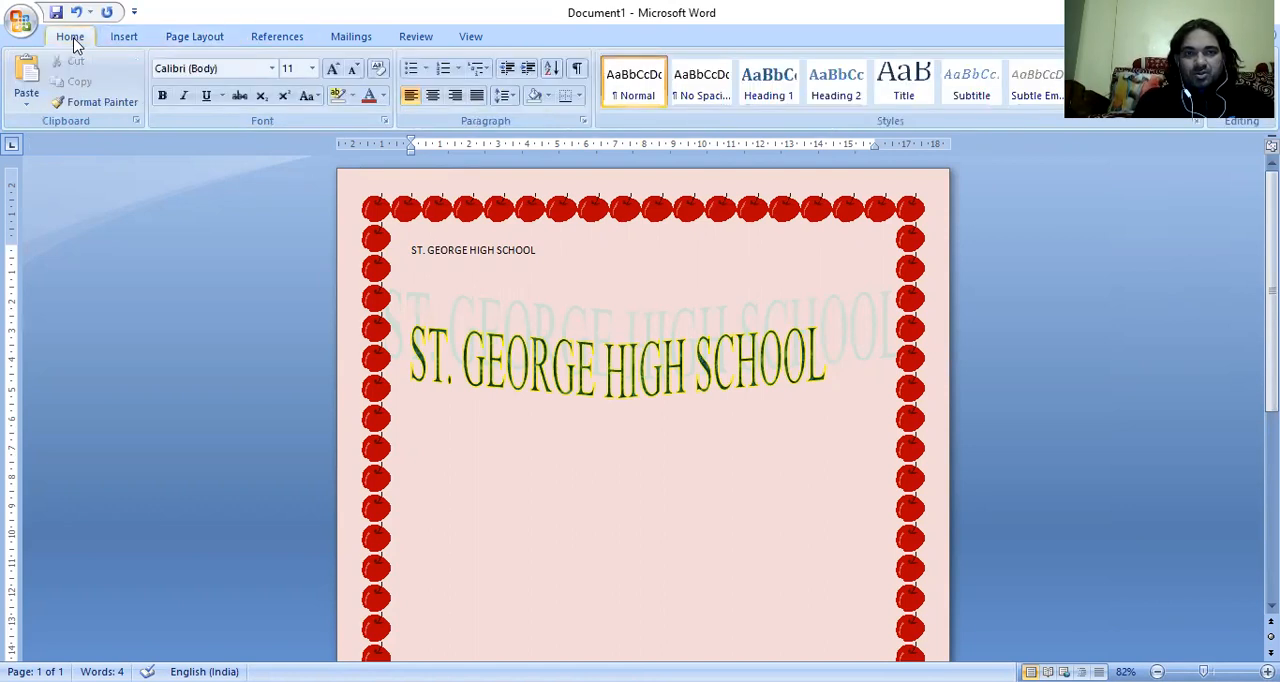
left_click(467, 38)
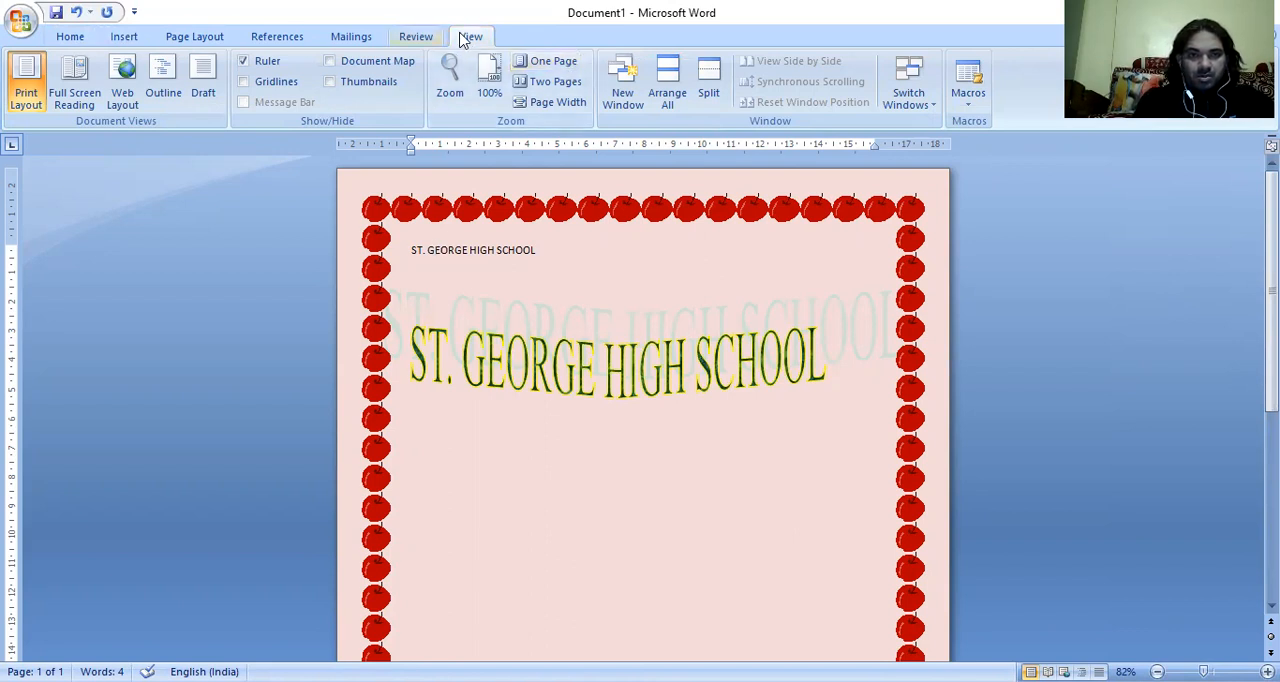
scroll(463, 38, "up", 1)
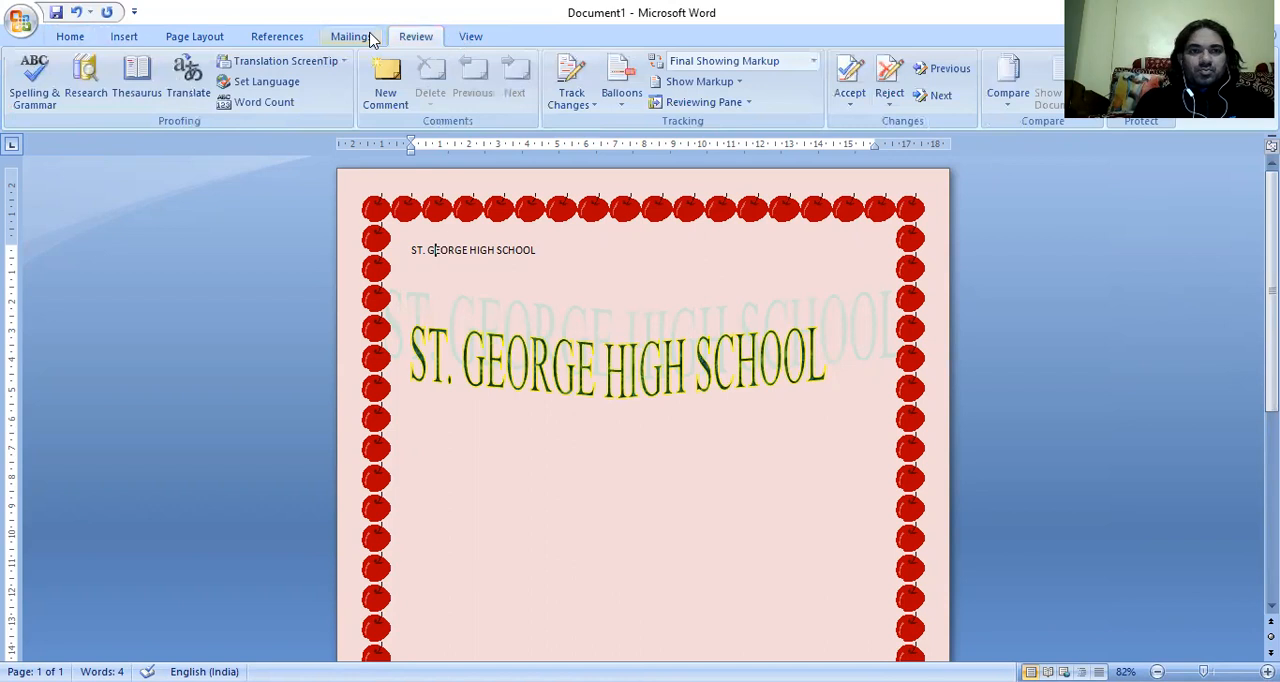
scroll(365, 38, "up", 1)
scroll(218, 40, "up", 1)
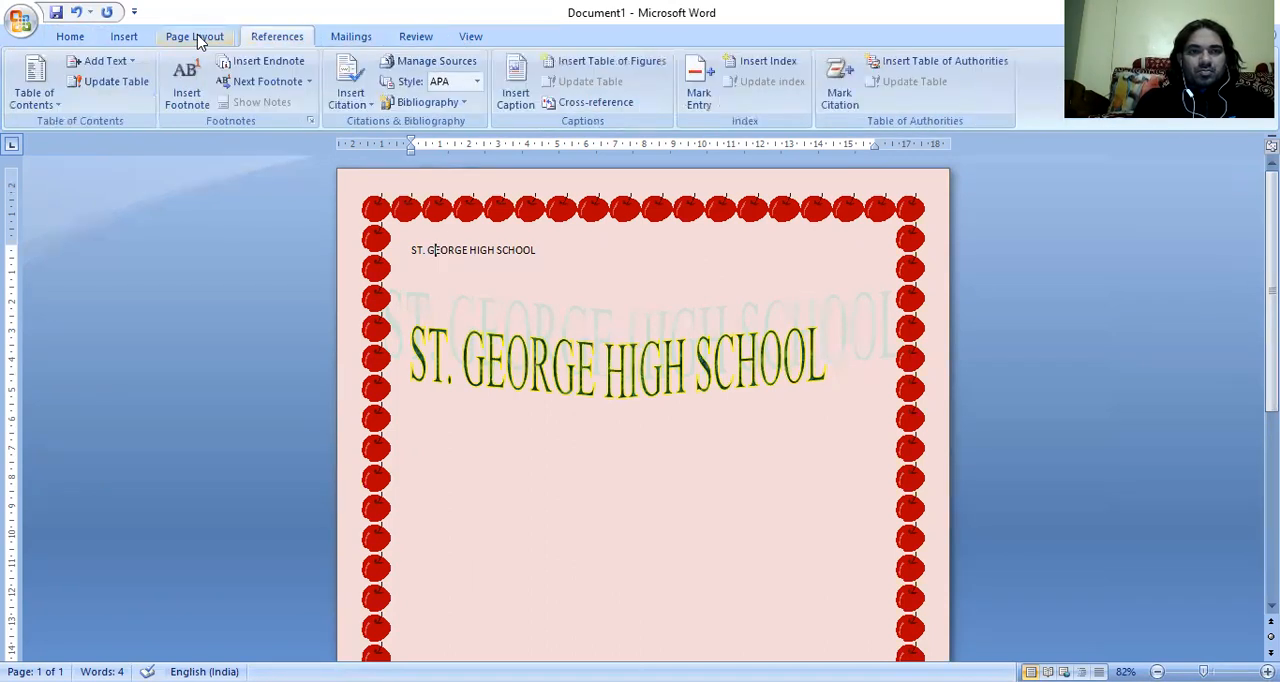